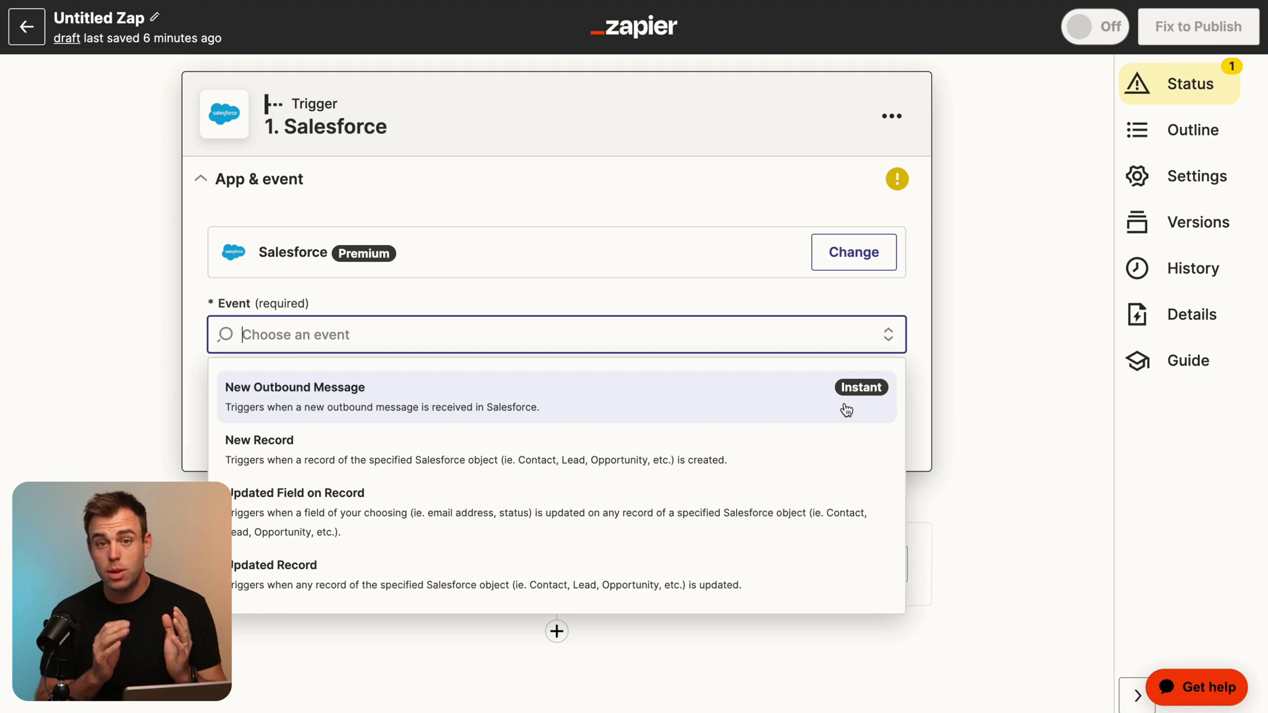
- Set the Zapier trigger to New Outbound Message with the Salesforce account connected, and copy its webhook URL
{"action": "left_click", "coordinate": [802, 406]}
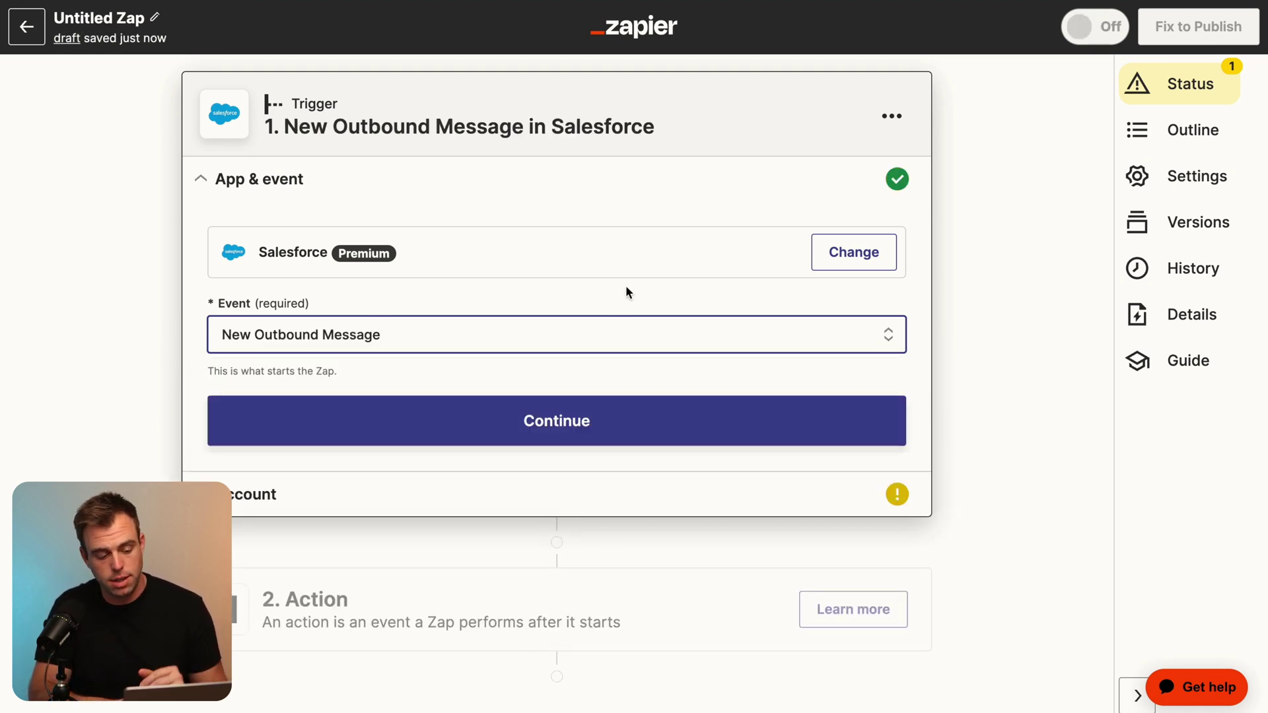
{"action": "left_click", "coordinate": [541, 430]}
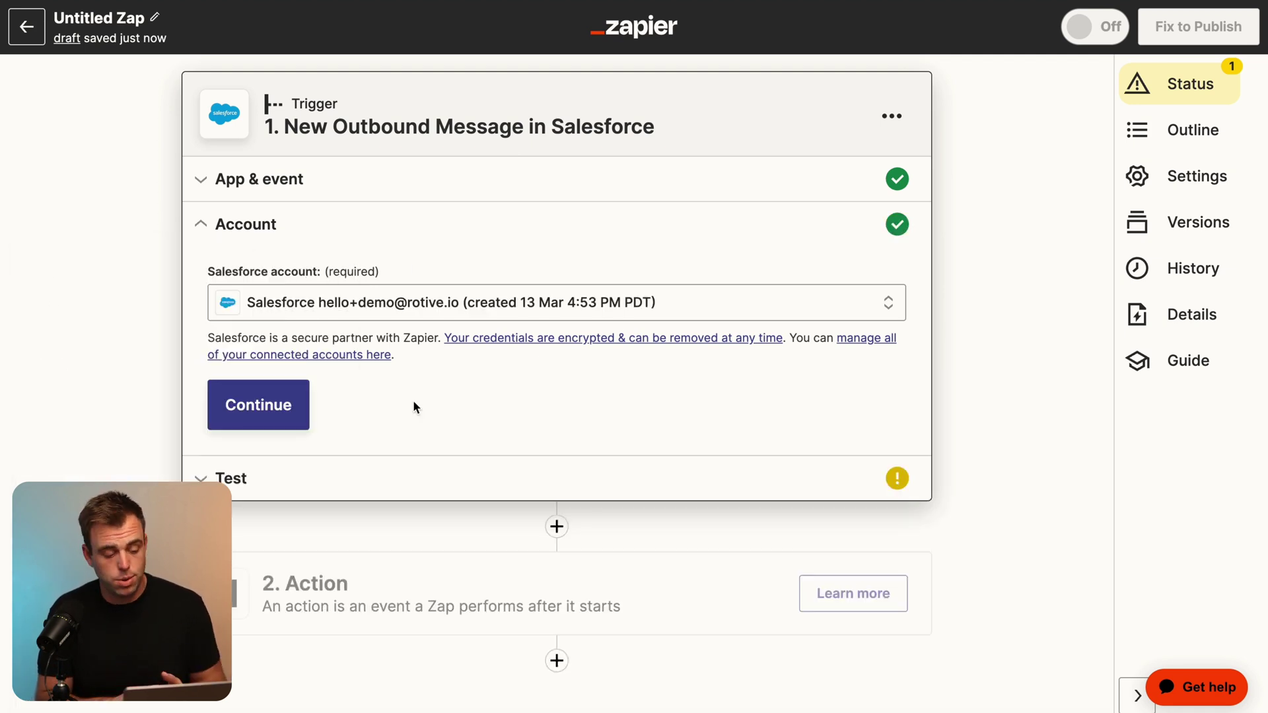
{"action": "left_click", "coordinate": [264, 404]}
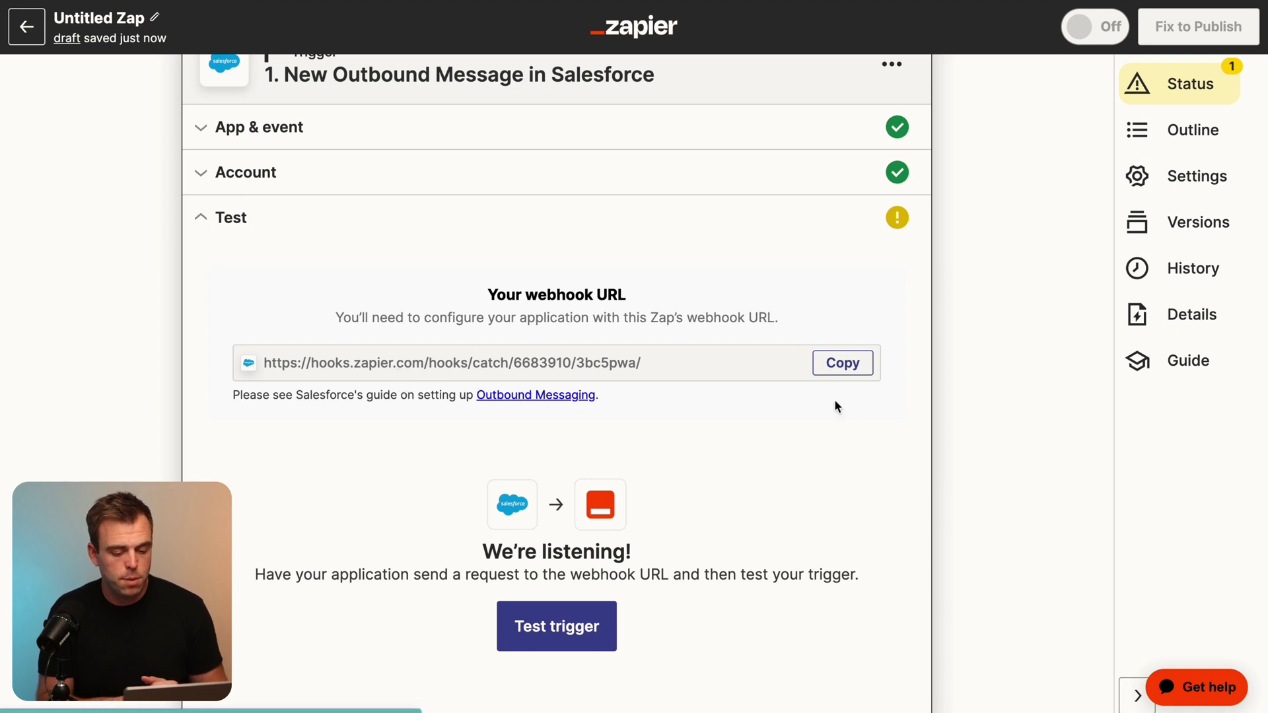
{"action": "left_click", "coordinate": [840, 374]}
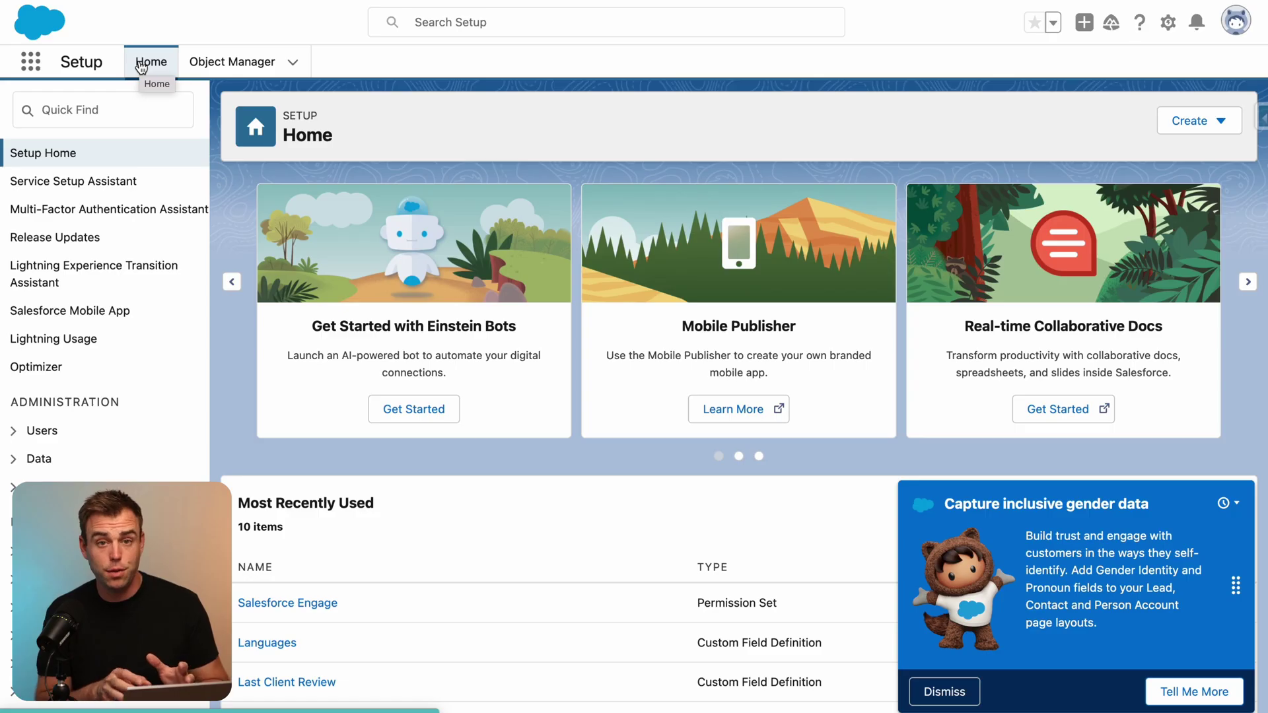
- Search Setup's Quick Find for 'outbound' and open the Outbound Messages page
{"action": "left_click", "coordinate": [69, 122]}
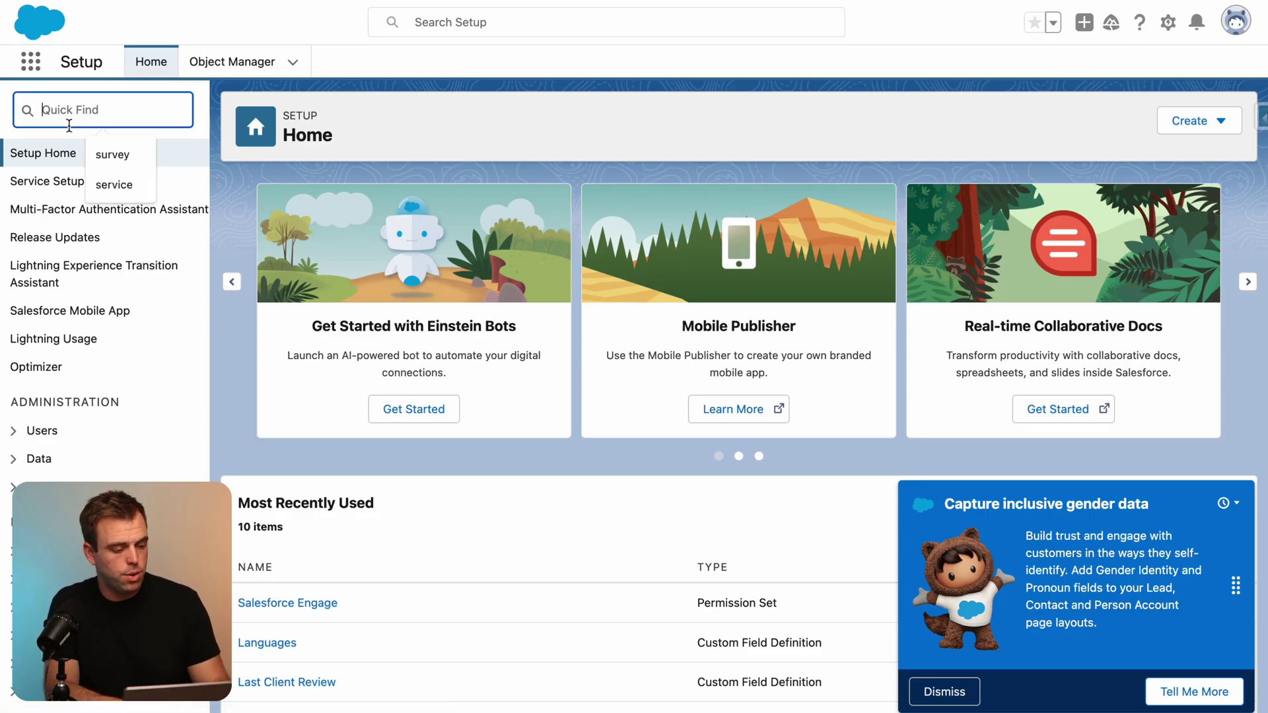
{"action": "type", "text": "outbound"}
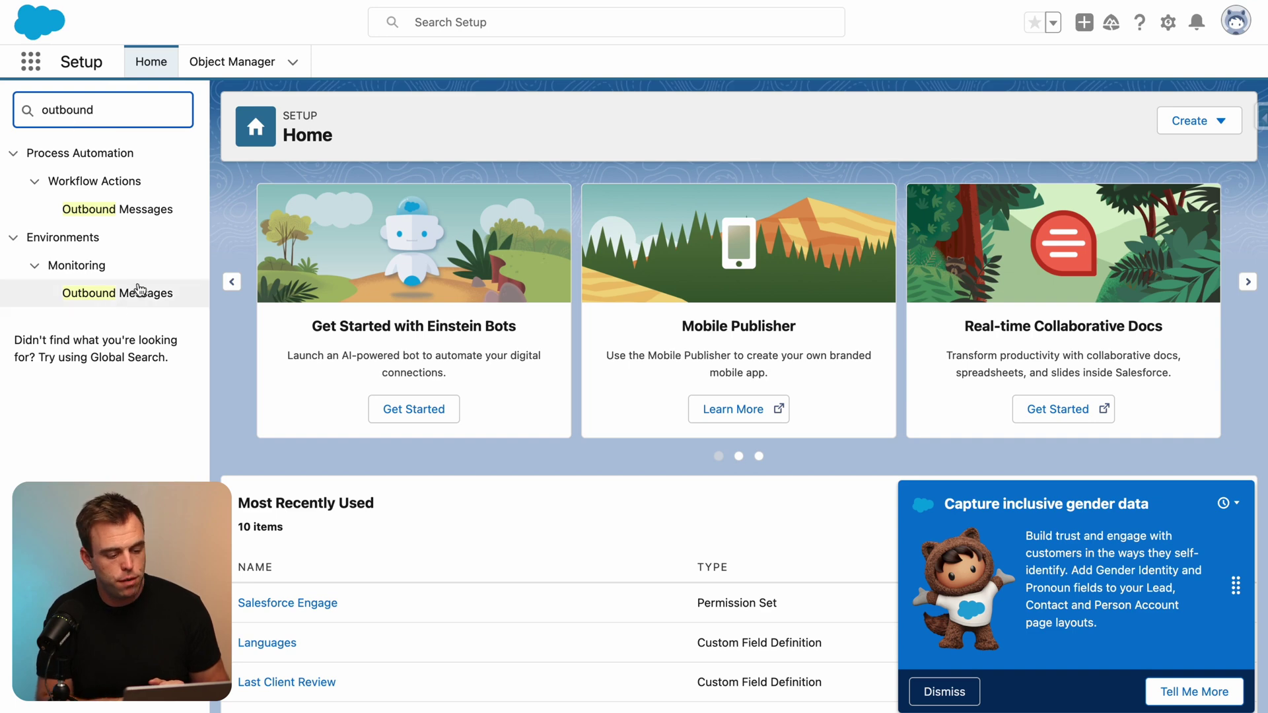
{"action": "left_click", "coordinate": [128, 219]}
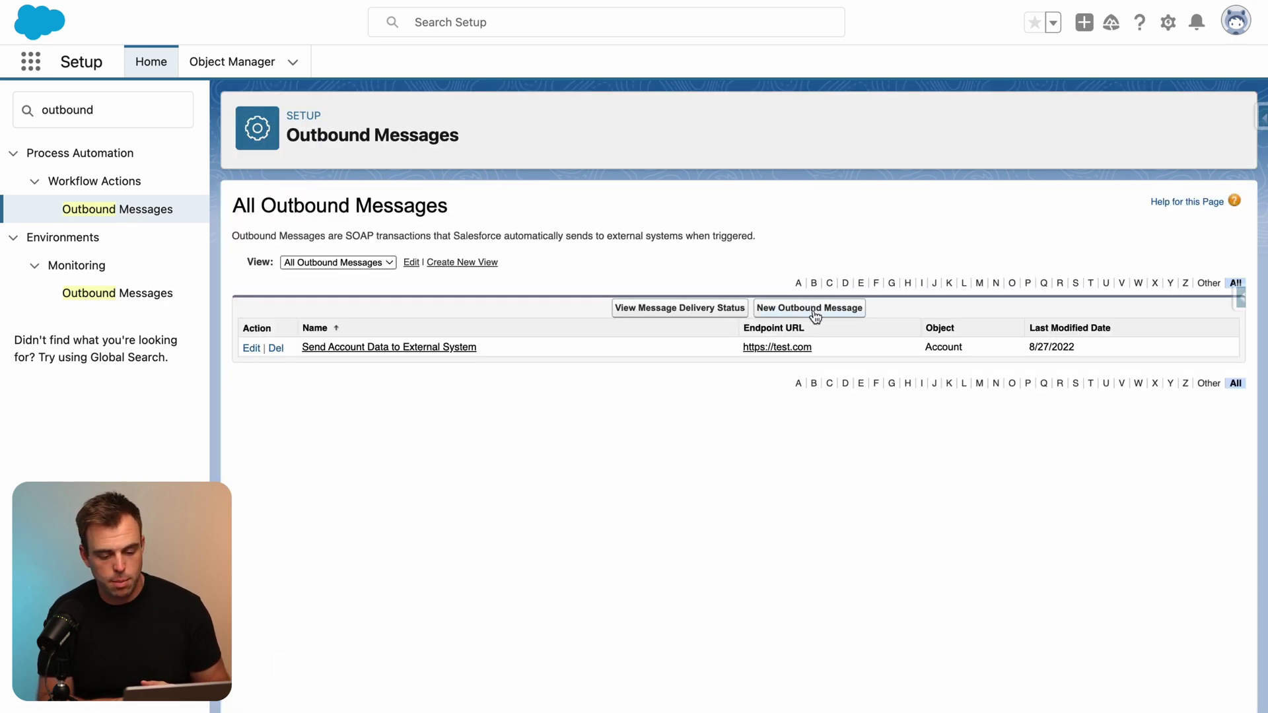
- Start a new outbound message on the Lead object and continue to step 2
{"action": "left_click", "coordinate": [814, 309]}
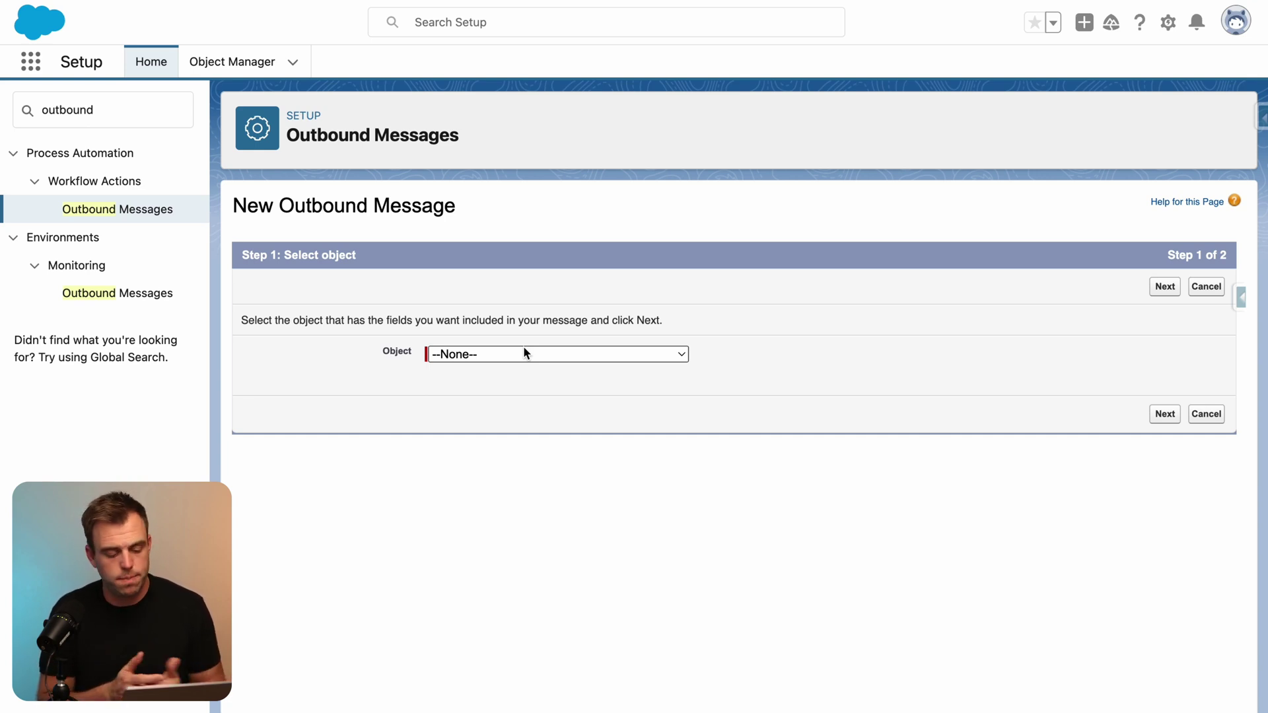
{"action": "left_click", "coordinate": [525, 355]}
{"action": "key", "text": "l"}
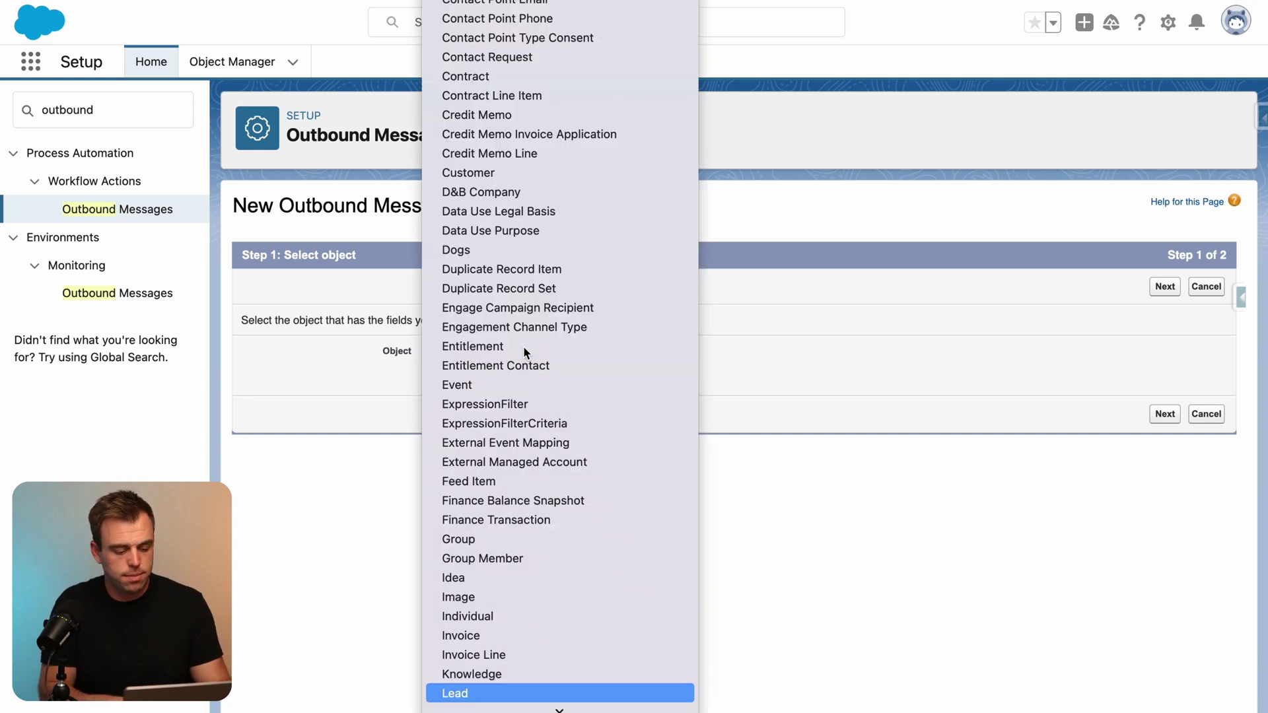
{"action": "left_click", "coordinate": [506, 690]}
{"action": "left_click", "coordinate": [1165, 414]}
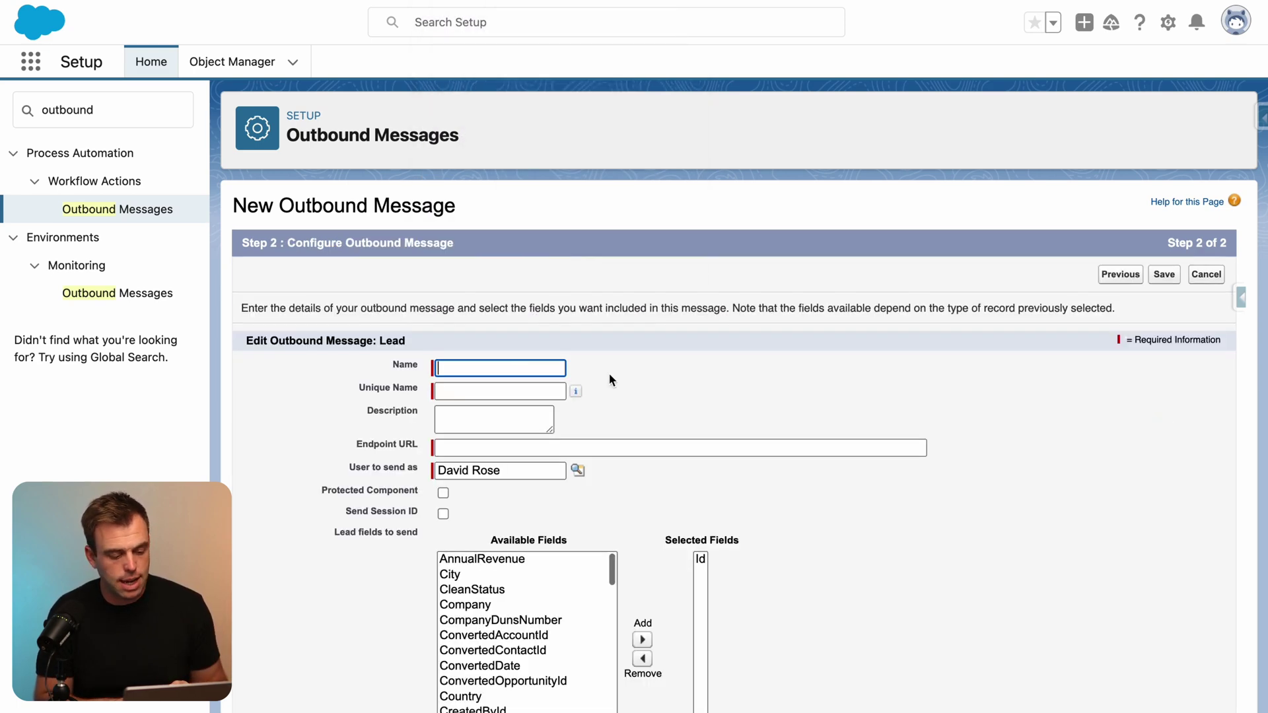
- Name the message 'New Lead Info' and paste the Zapier webhook as its endpoint URL
{"action": "scroll", "coordinate": [617, 342], "scroll_direction": "down", "scroll_amount": 1}
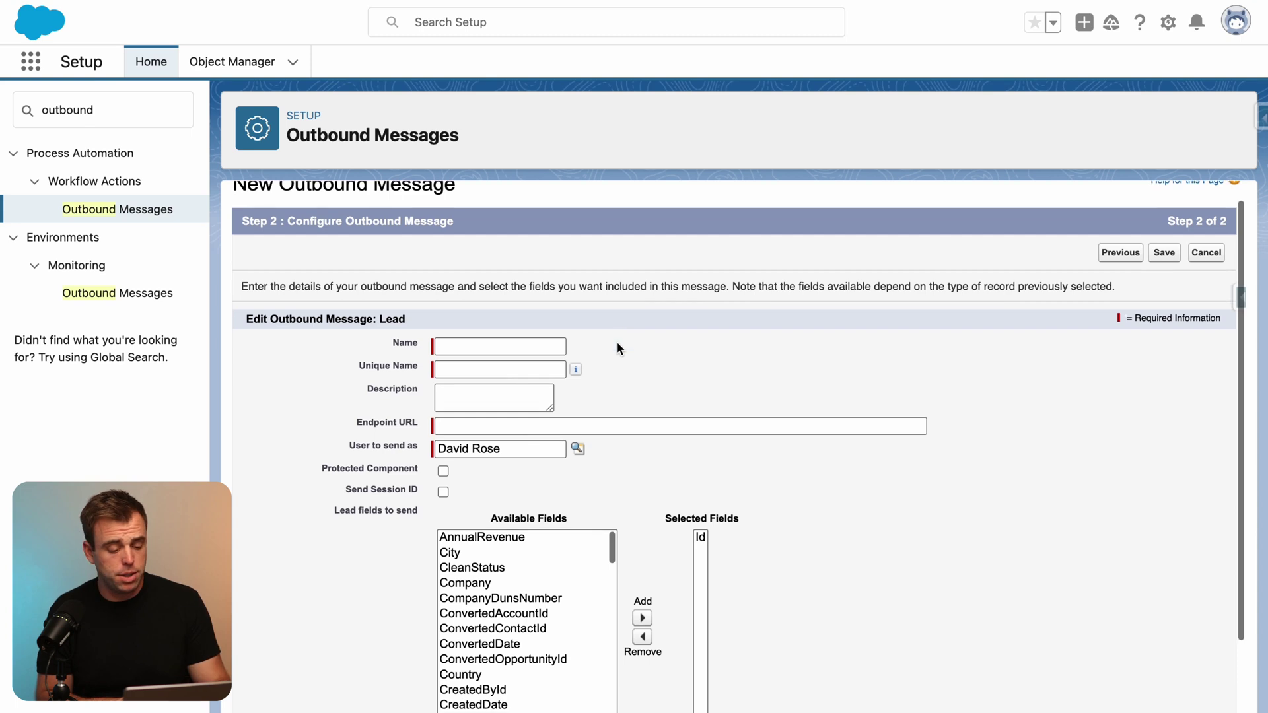
{"action": "left_click", "coordinate": [500, 346]}
{"action": "type", "text": "New L"}
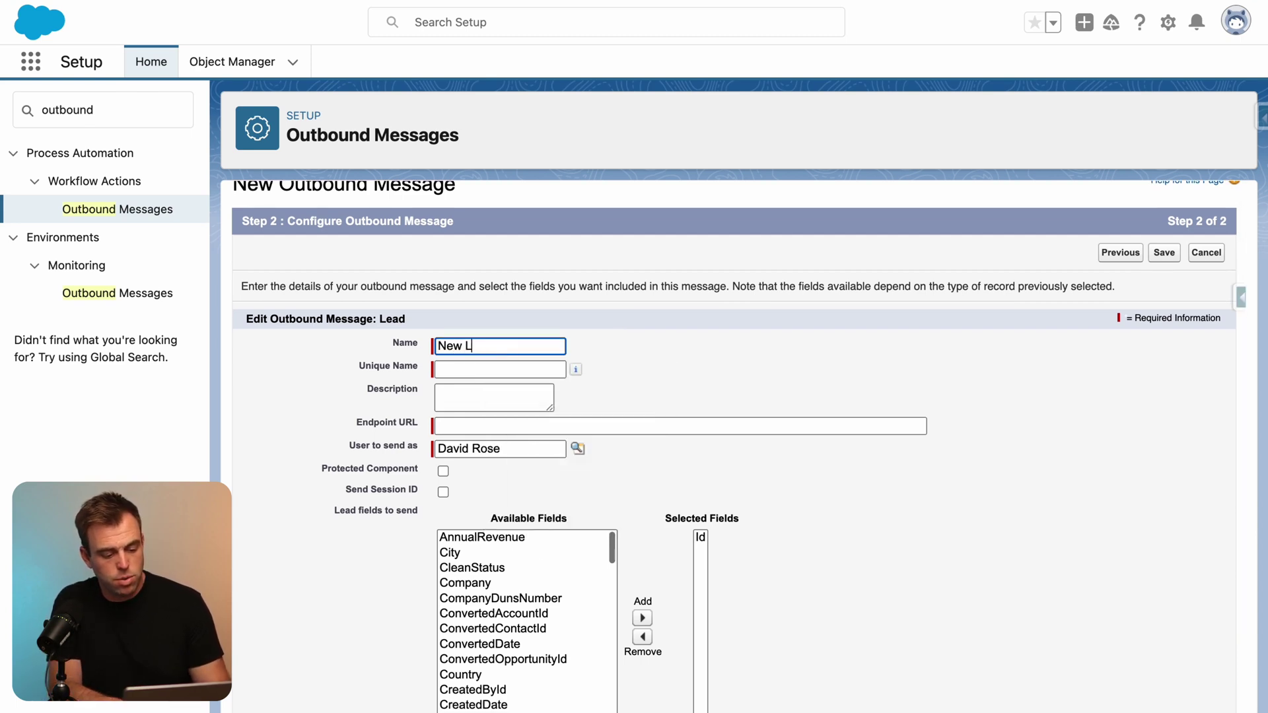
{"action": "type", "text": "ead Info"}
{"action": "left_click", "coordinate": [466, 411]}
{"action": "left_click", "coordinate": [465, 381]}
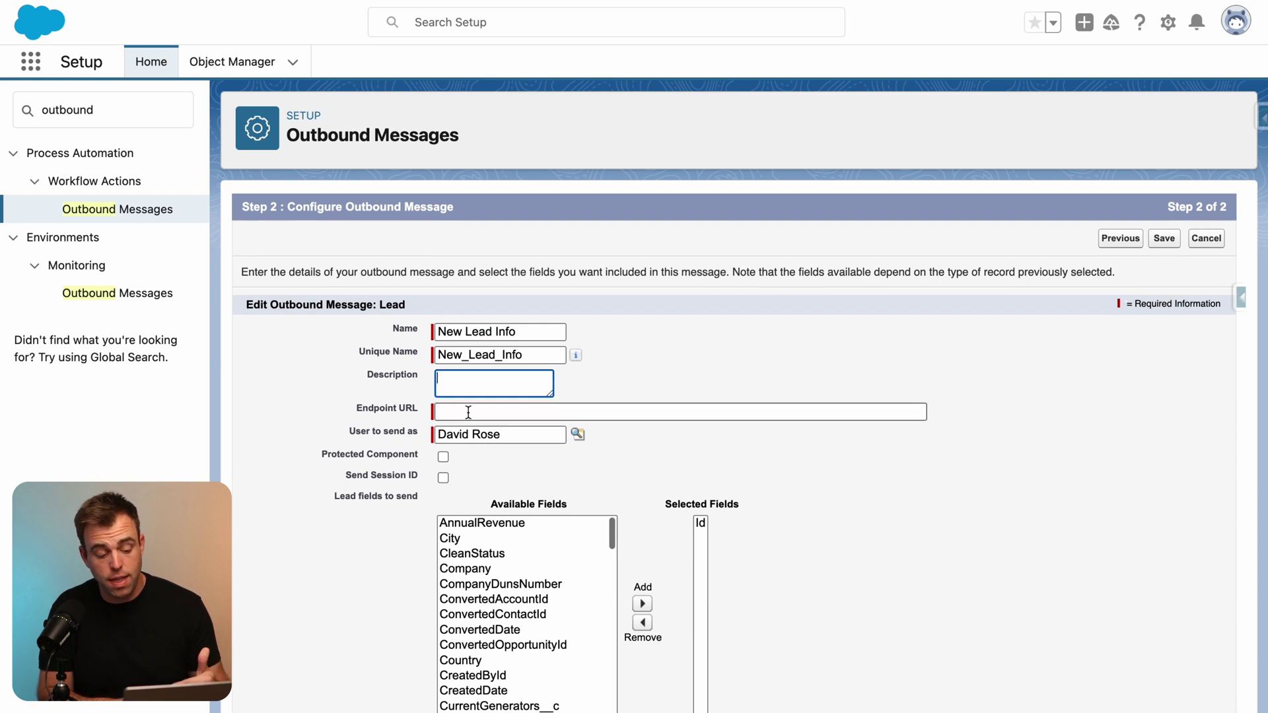
{"action": "left_click", "coordinate": [469, 412]}
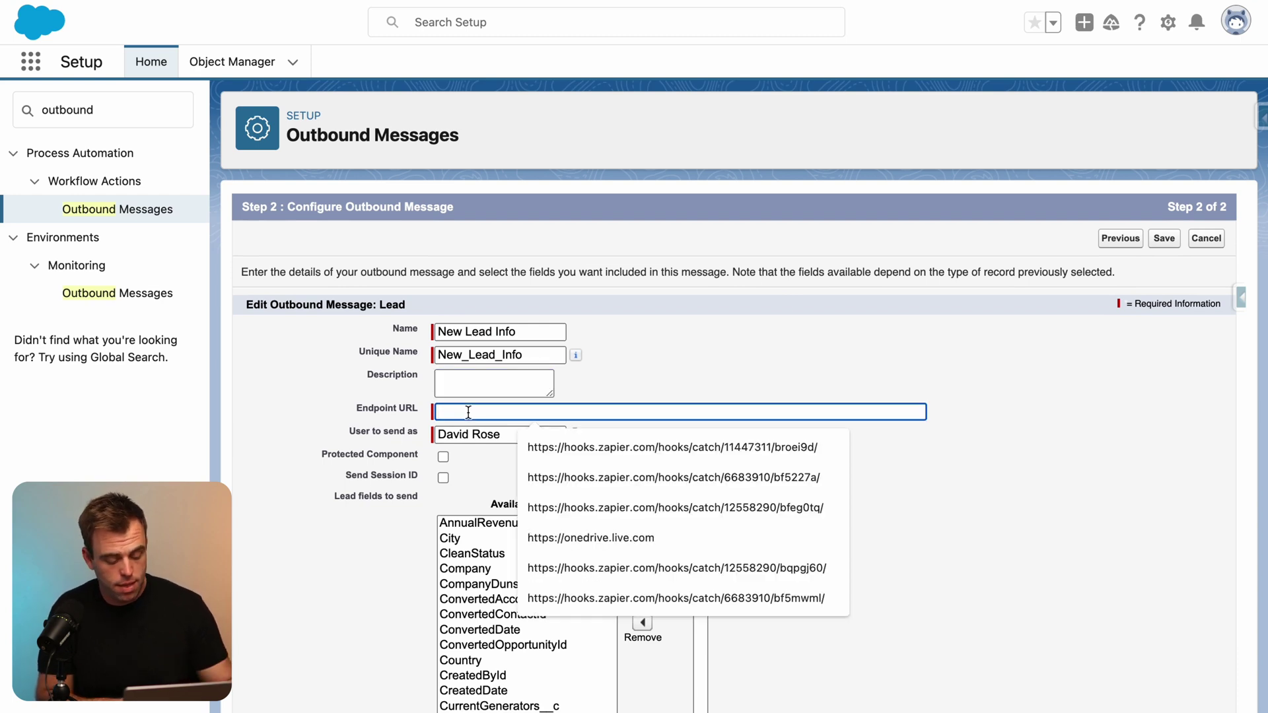
{"action": "key", "text": "super+v"}
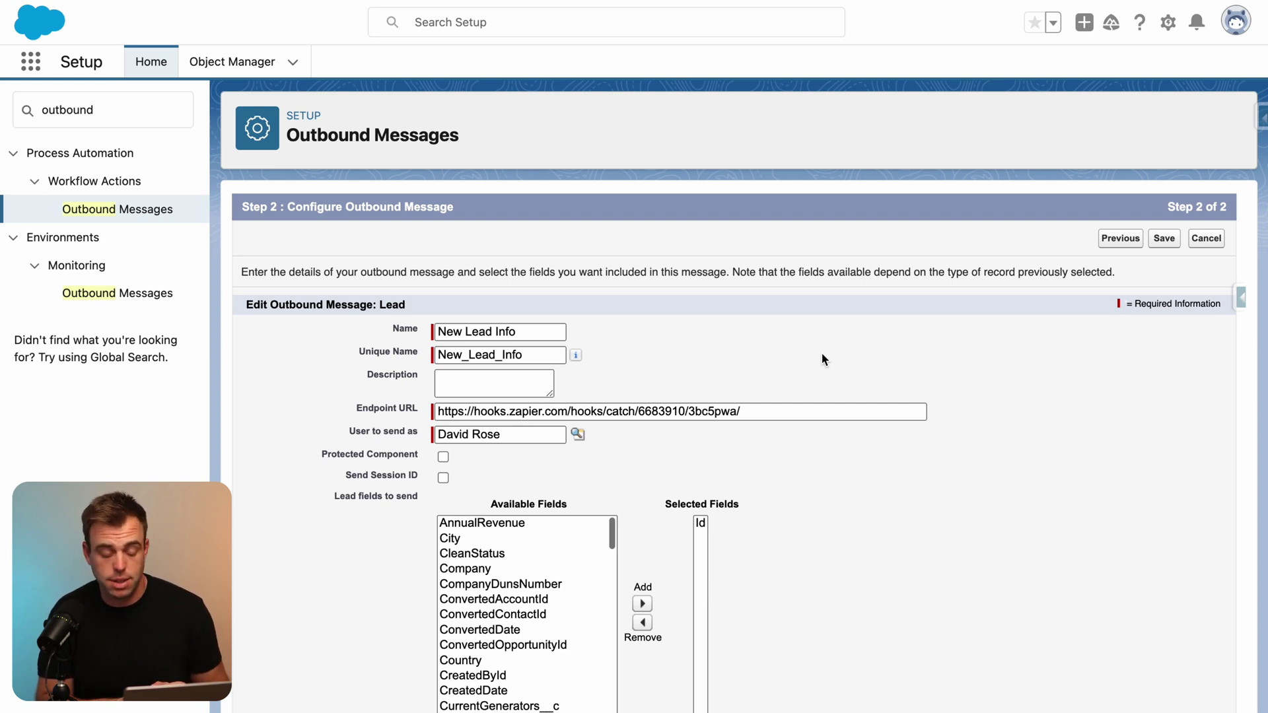
- Add FirstName, LastName and Email to the selected fields and save the message
{"action": "scroll", "coordinate": [811, 459], "scroll_direction": "down", "scroll_amount": 2}
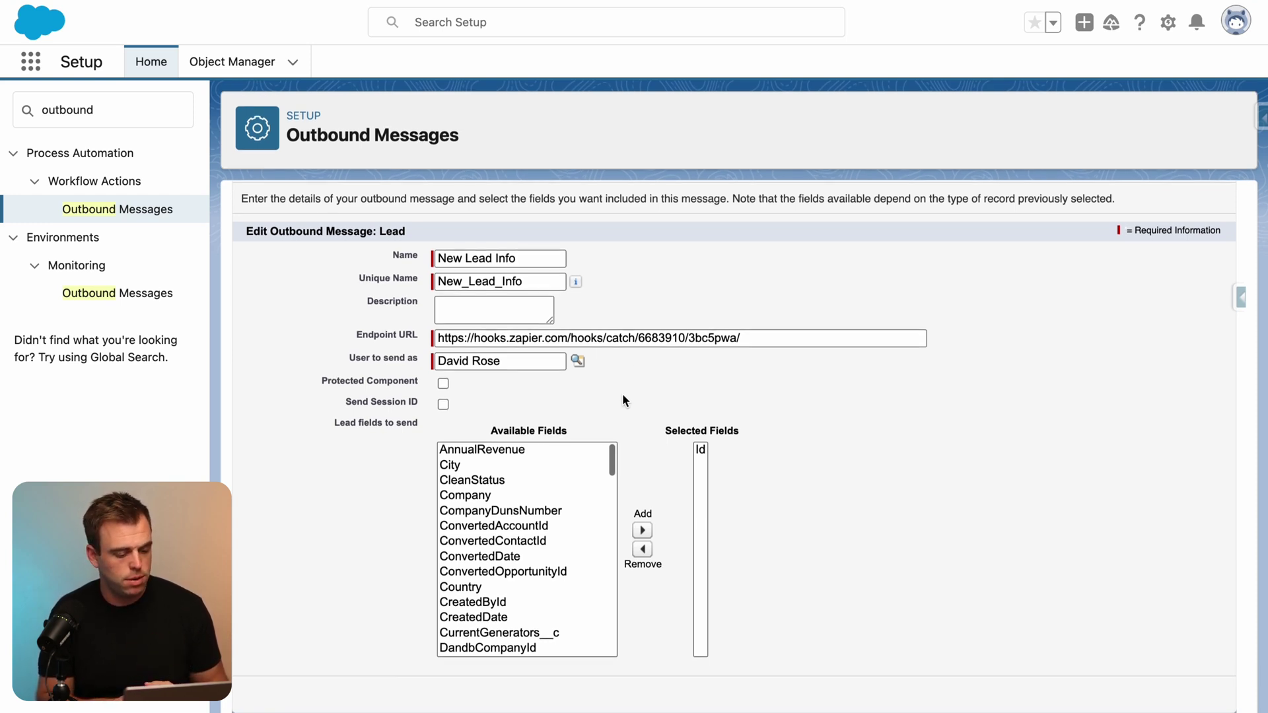
{"action": "scroll", "coordinate": [538, 545], "scroll_direction": "down", "scroll_amount": 10}
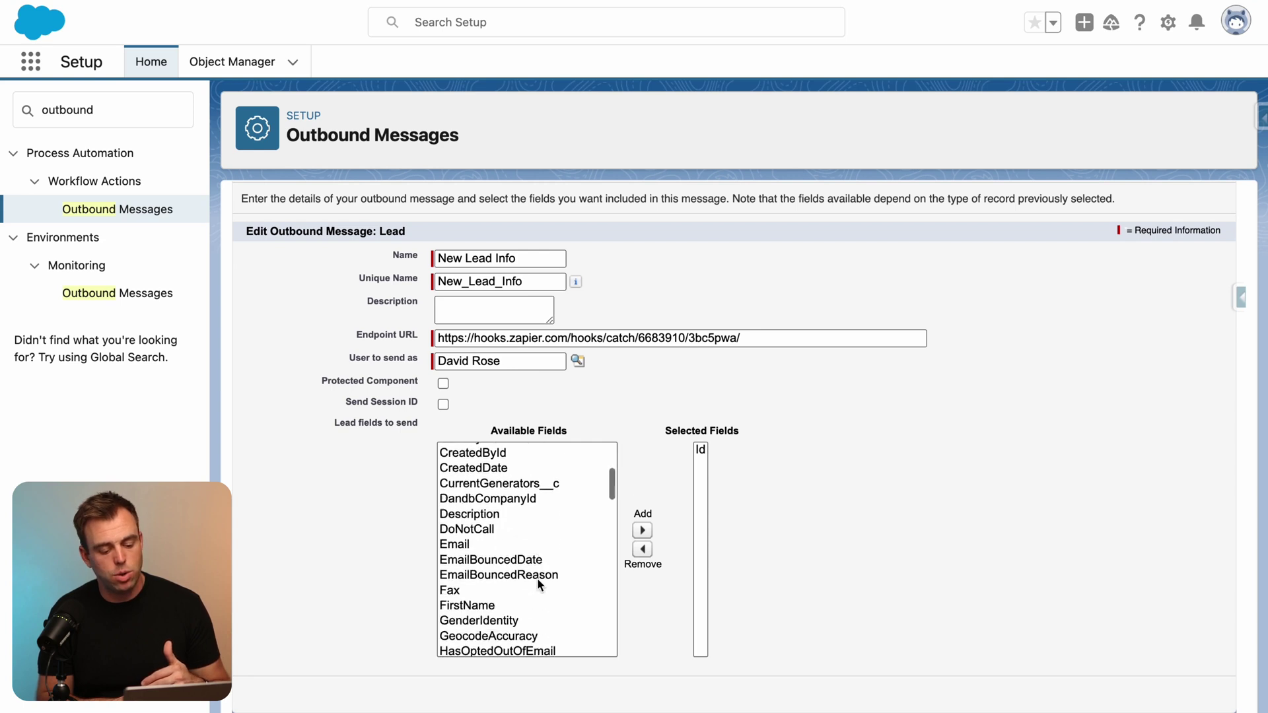
{"action": "scroll", "coordinate": [539, 584], "scroll_direction": "down", "scroll_amount": 1}
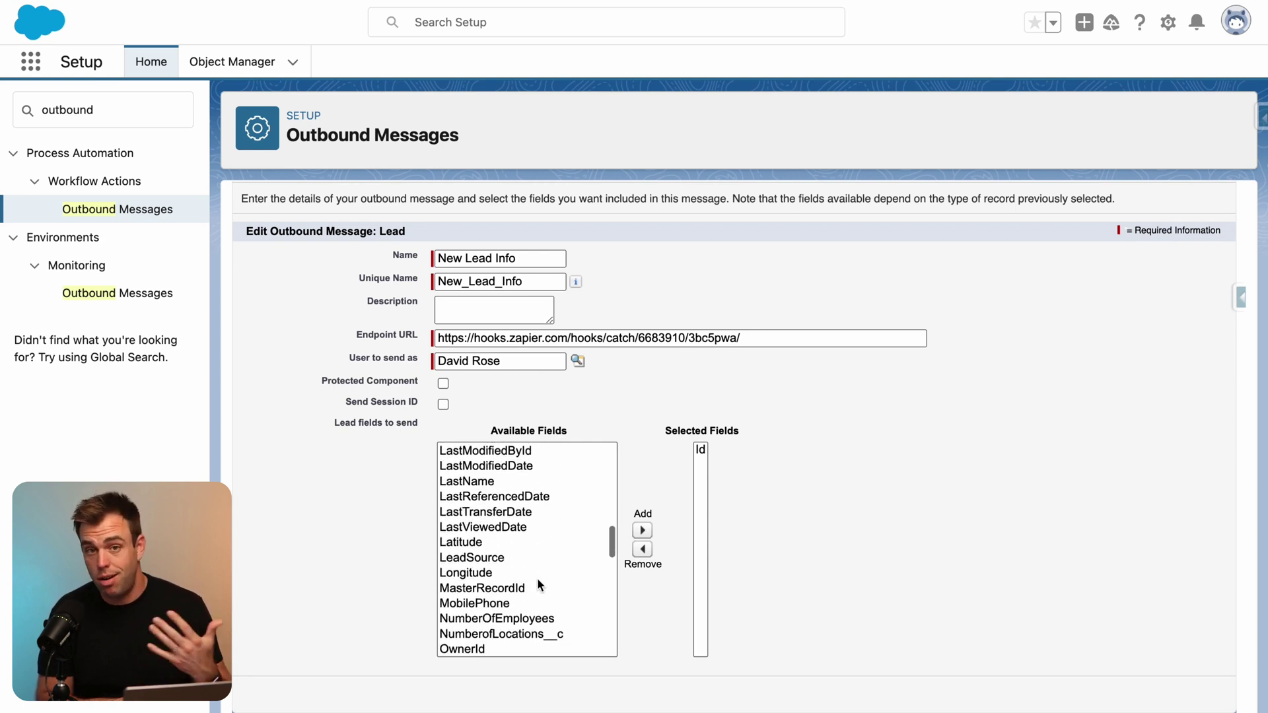
{"action": "scroll", "coordinate": [537, 578], "scroll_direction": "up", "scroll_amount": 1}
{"action": "left_click", "coordinate": [538, 578]}
{"action": "type", "text": "fi"}
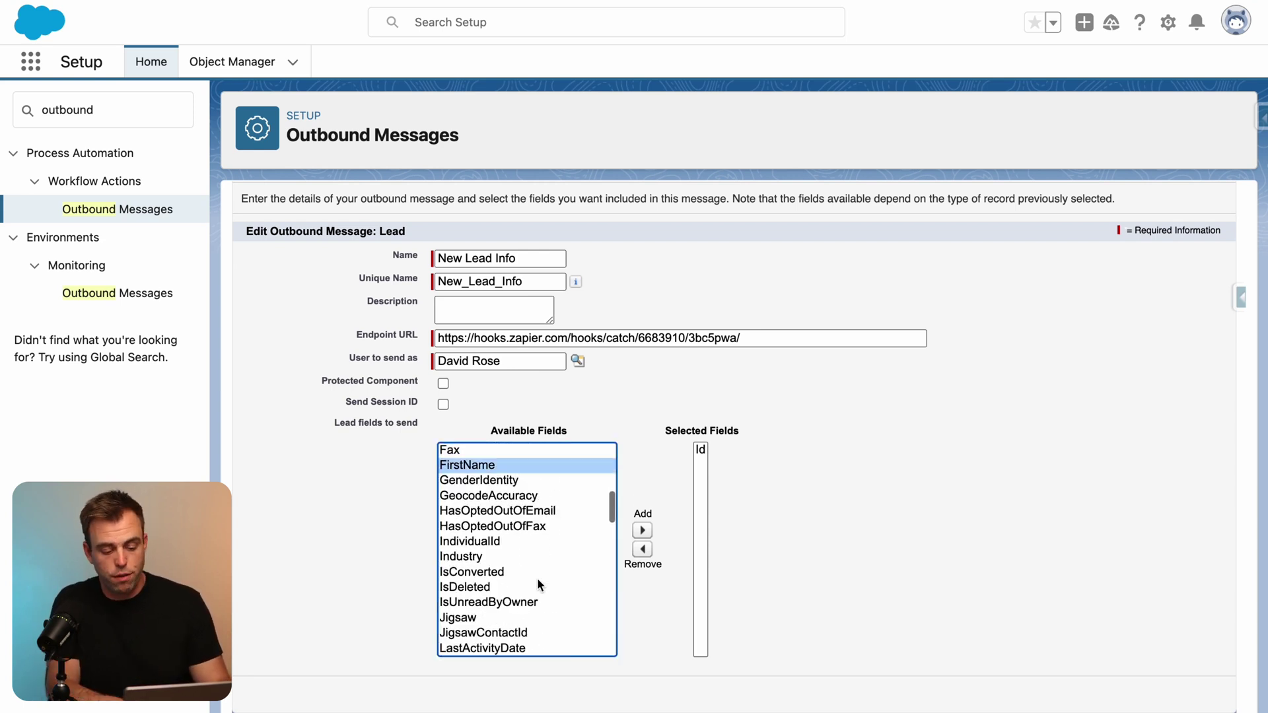
{"action": "left_click", "coordinate": [642, 531]}
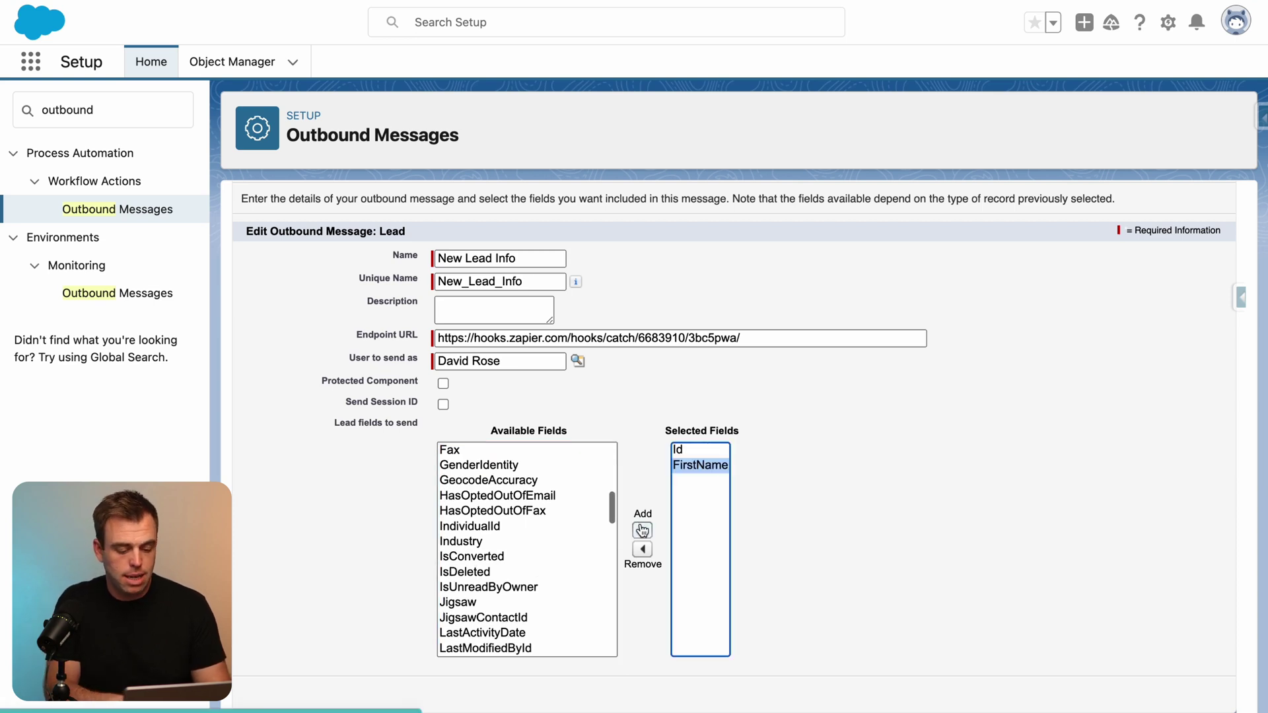
{"action": "left_click", "coordinate": [552, 531]}
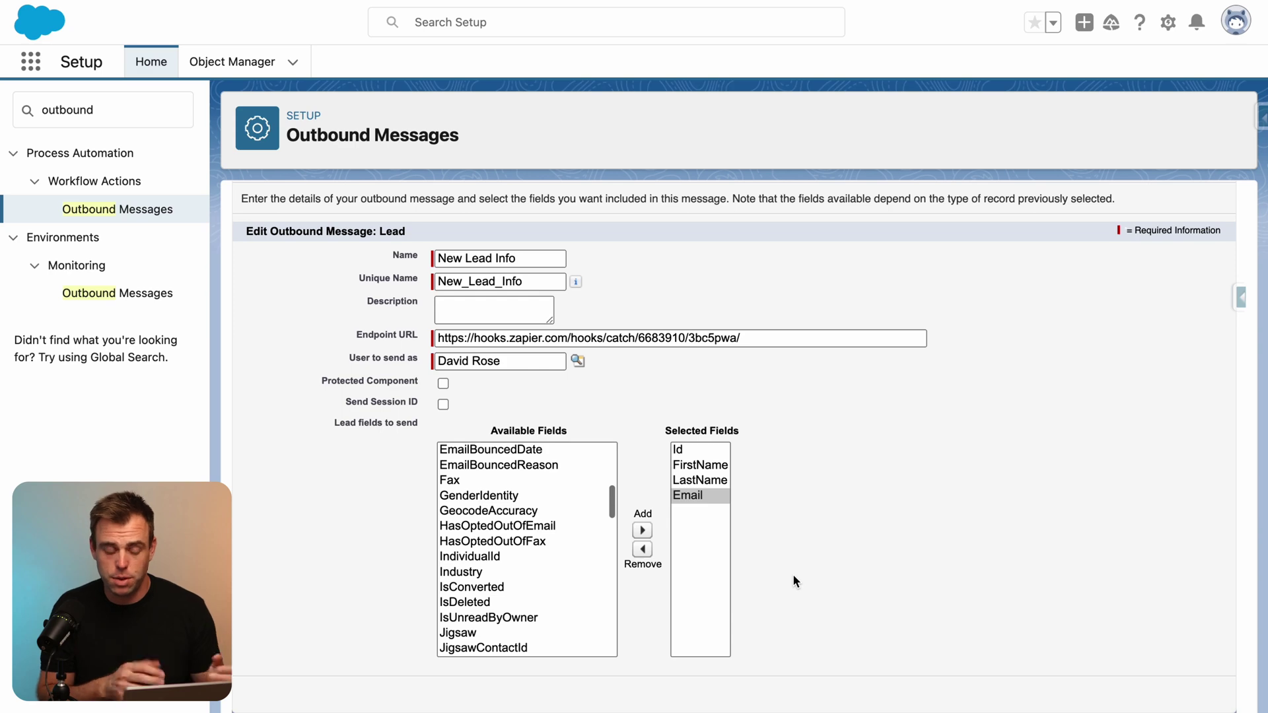
{"action": "scroll", "coordinate": [871, 601], "scroll_direction": "up", "scroll_amount": 3}
{"action": "left_click", "coordinate": [1153, 274]}
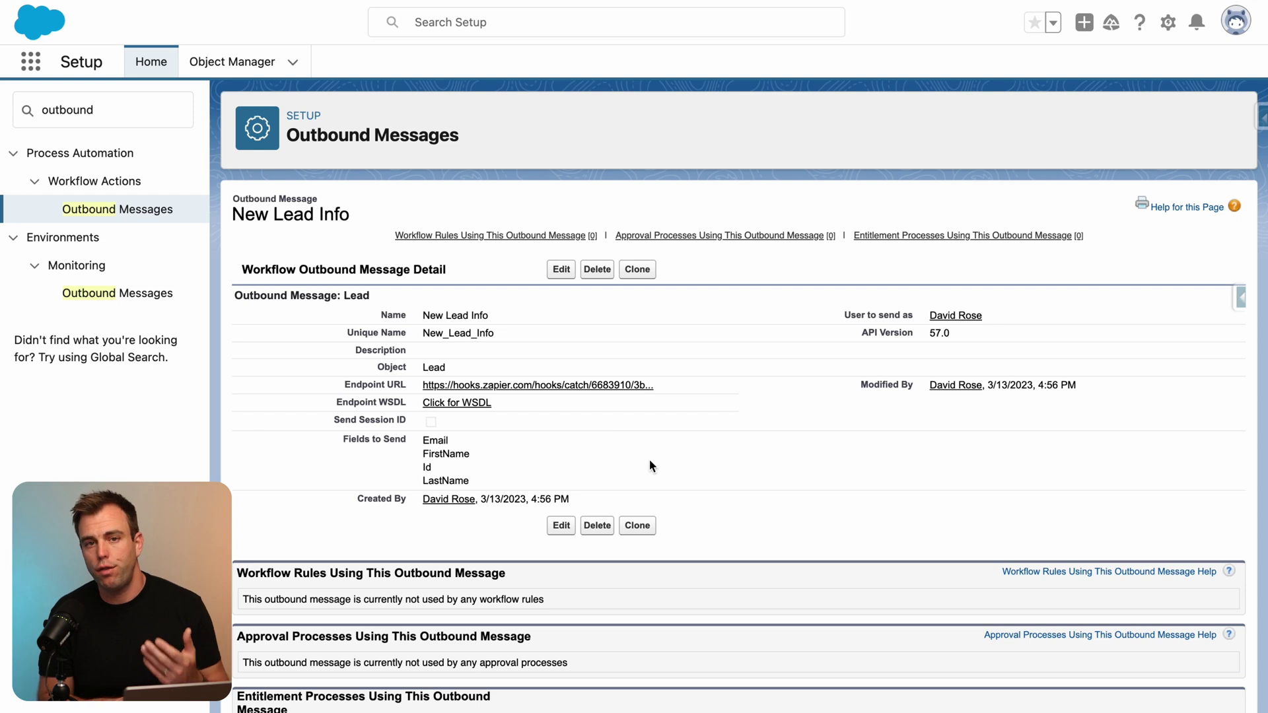
- Review the New Lead Info detail page, then select the old Quick Find search term
{"action": "scroll", "coordinate": [686, 439], "scroll_direction": "down", "scroll_amount": 1}
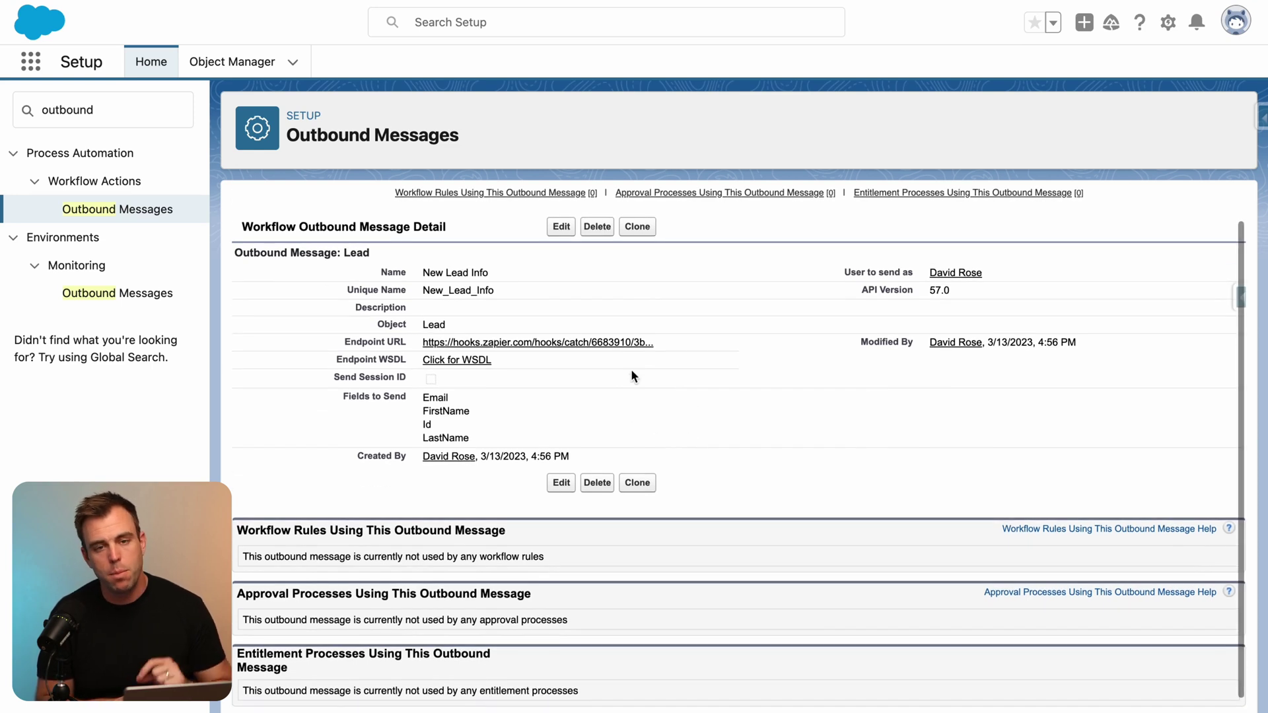
{"action": "scroll", "coordinate": [631, 376], "scroll_direction": "down", "scroll_amount": 1}
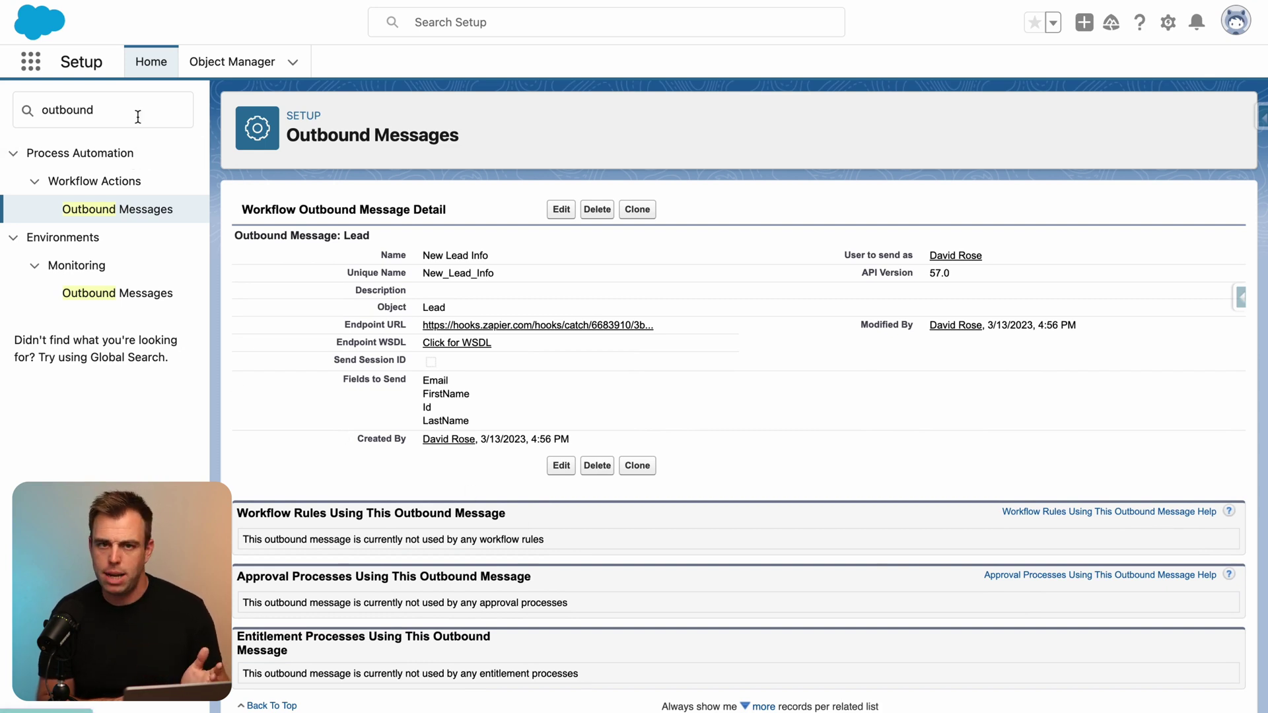
{"action": "double_click", "coordinate": [109, 104]}
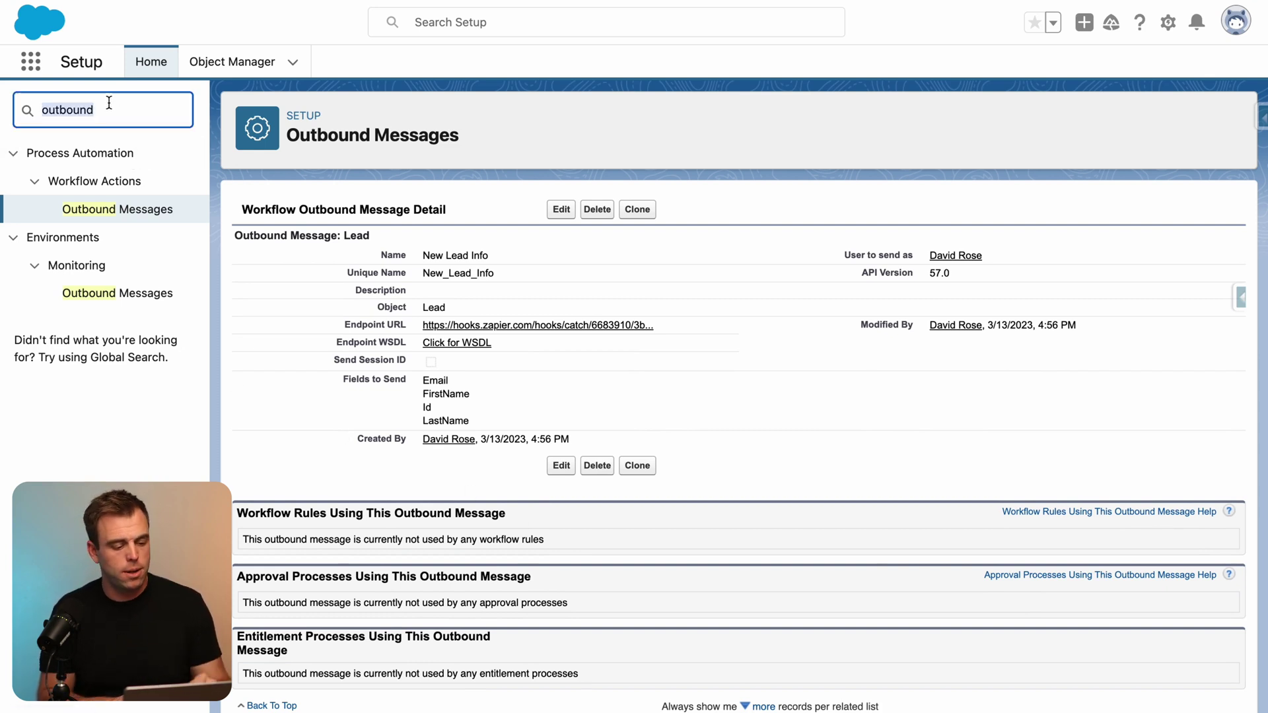
- Create a new record-triggered flow from the Flows page with Lead as the triggering object
{"action": "type", "text": "flow"}
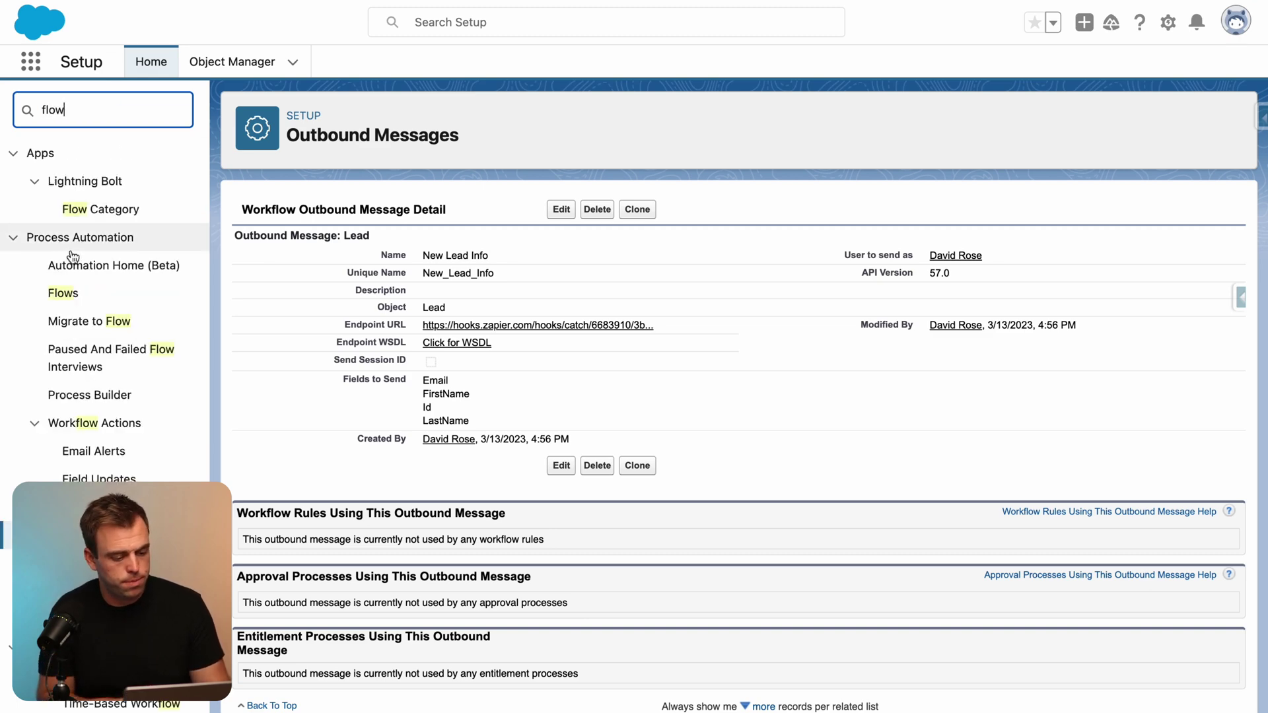
{"action": "left_click", "coordinate": [63, 293]}
{"action": "left_click", "coordinate": [1198, 126]}
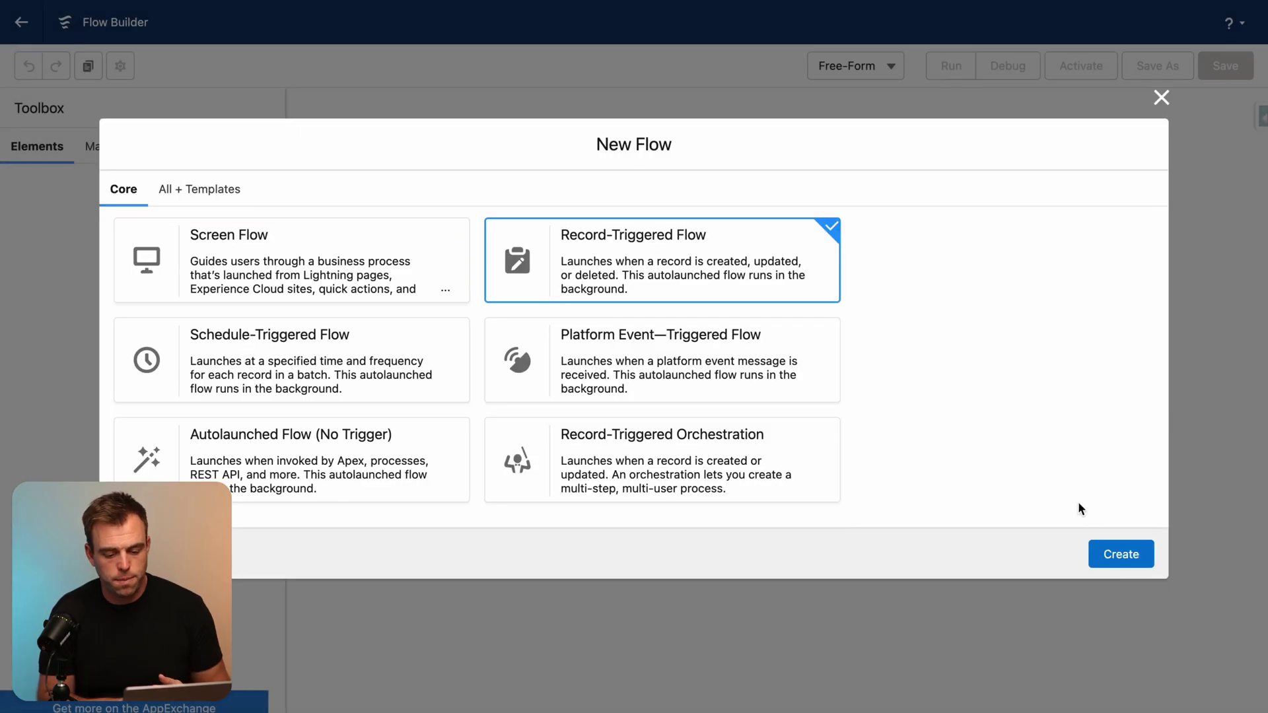
{"action": "left_click", "coordinate": [1121, 555]}
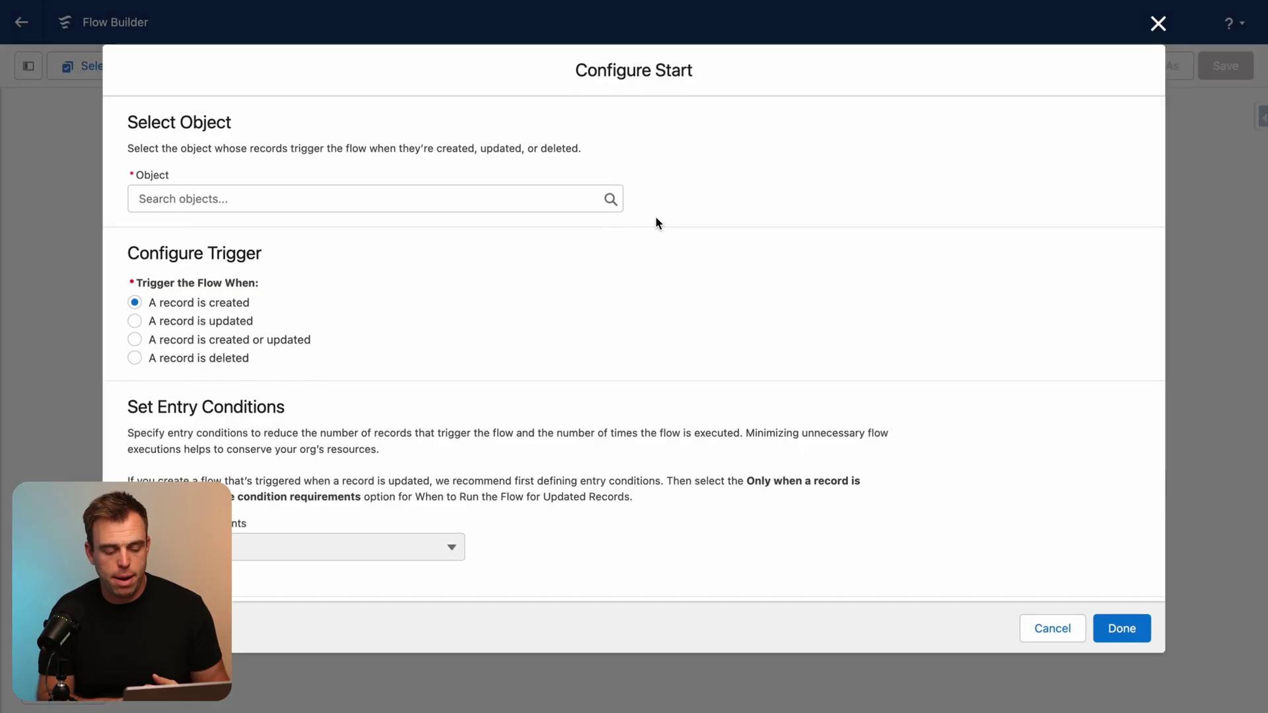
{"action": "type", "text": "lead"}
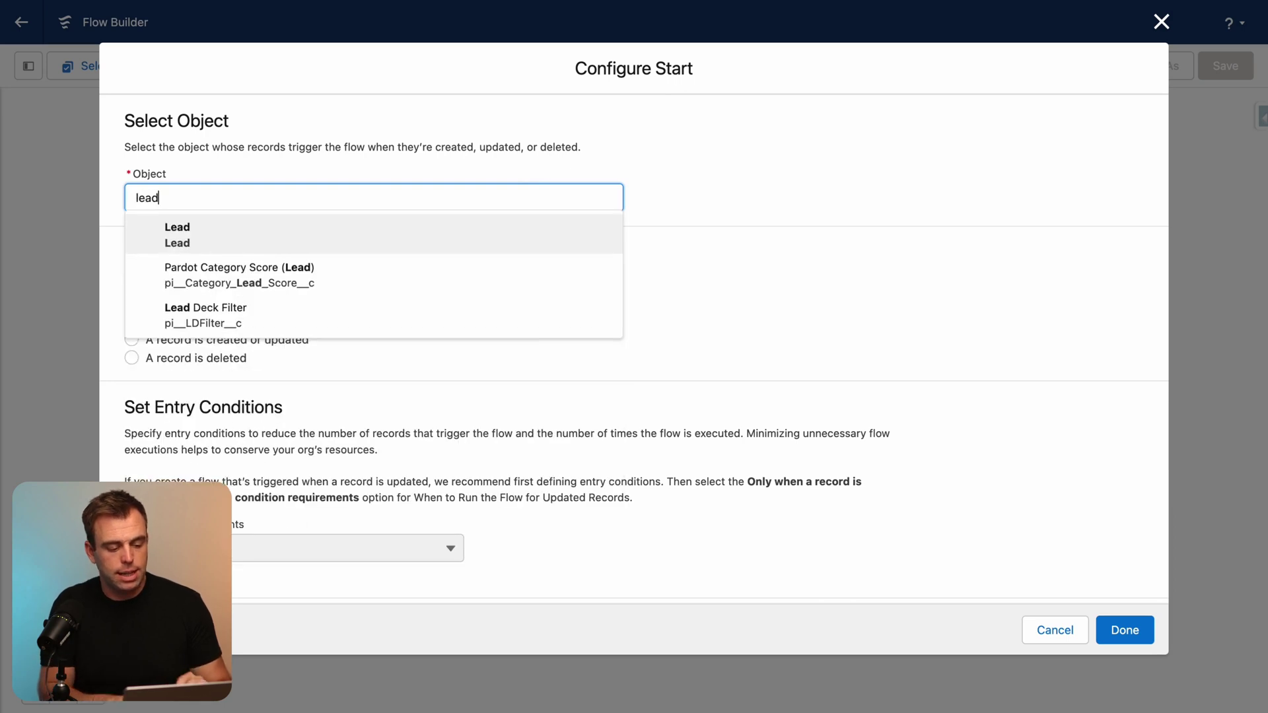
{"action": "left_click", "coordinate": [453, 224]}
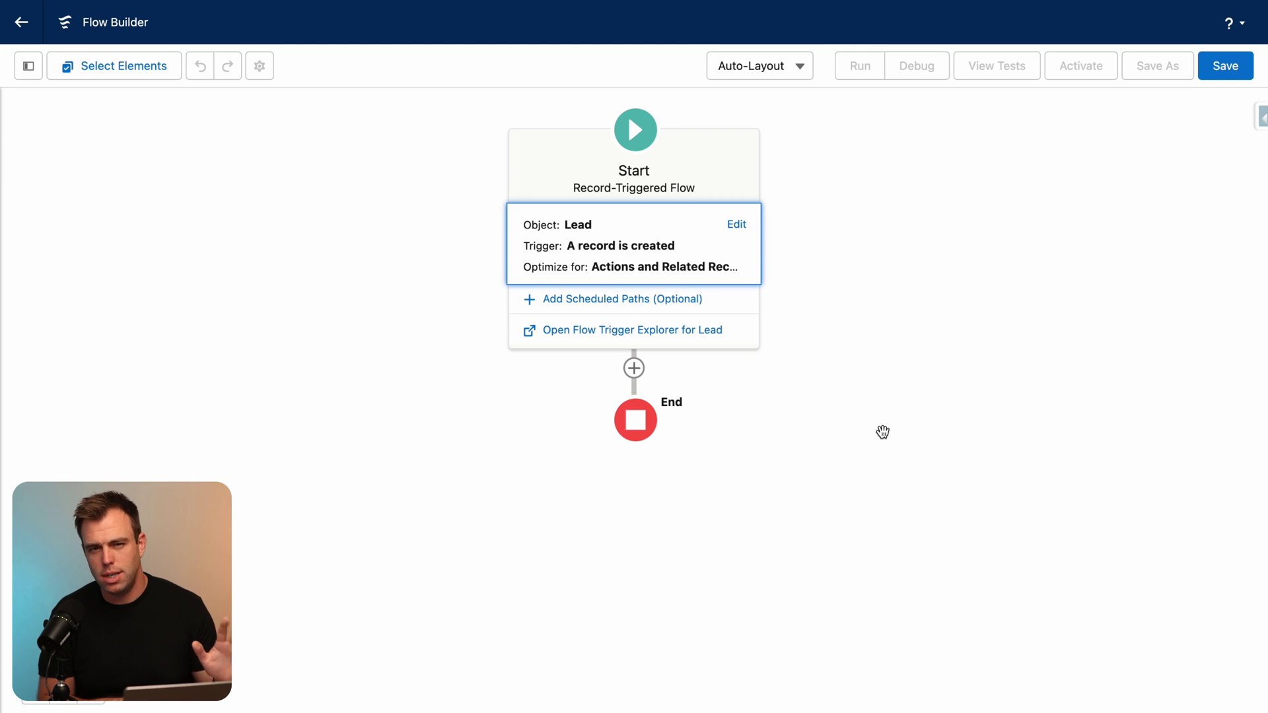
- Insert an Action element after the flow start, filtered to outbound messages
{"action": "left_click", "coordinate": [827, 416]}
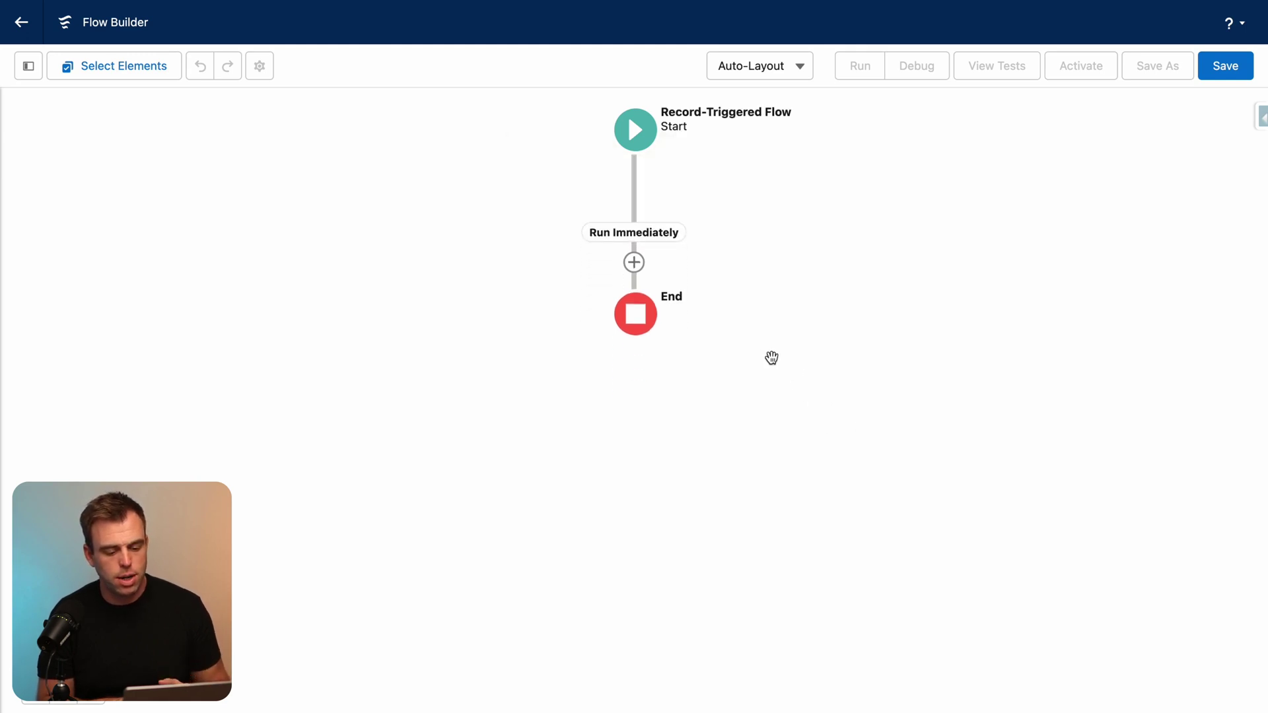
{"action": "left_click", "coordinate": [633, 198]}
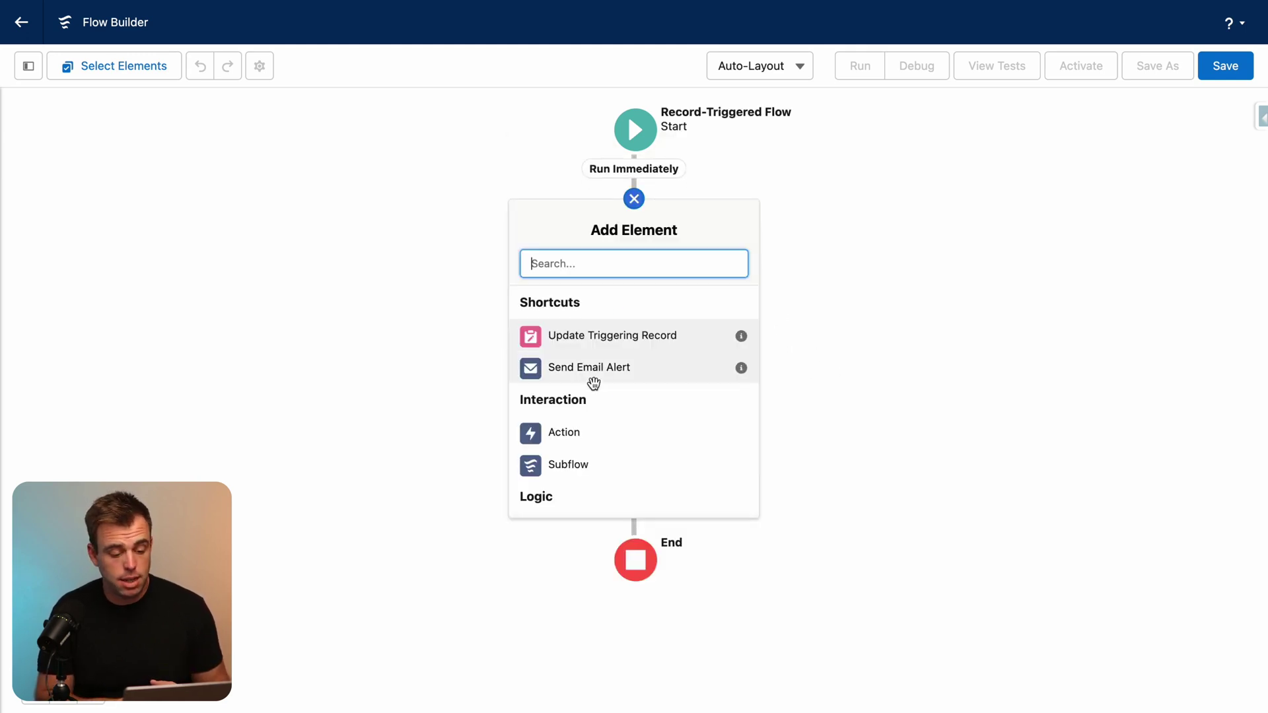
{"action": "scroll", "coordinate": [592, 379], "scroll_direction": "down", "scroll_amount": 1}
{"action": "left_click", "coordinate": [583, 408]}
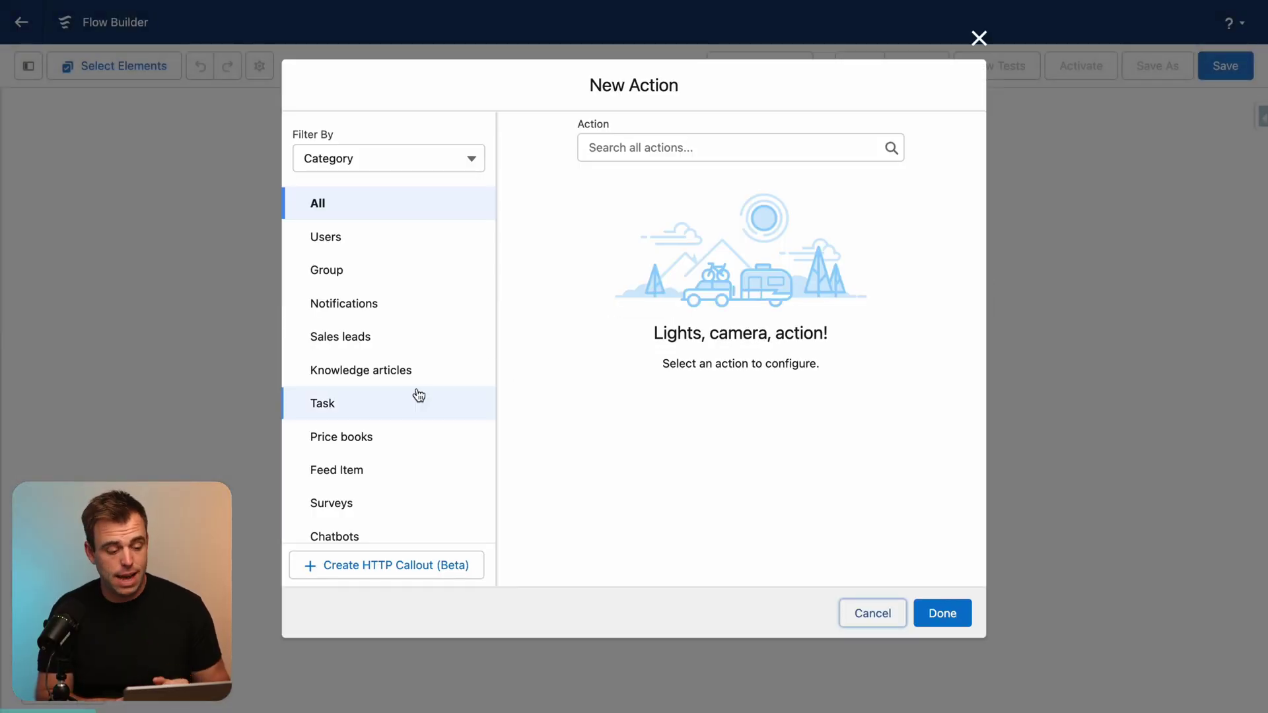
{"action": "scroll", "coordinate": [417, 393], "scroll_direction": "down", "scroll_amount": 5}
{"action": "scroll", "coordinate": [418, 395], "scroll_direction": "down", "scroll_amount": 3}
{"action": "left_click", "coordinate": [402, 348]}
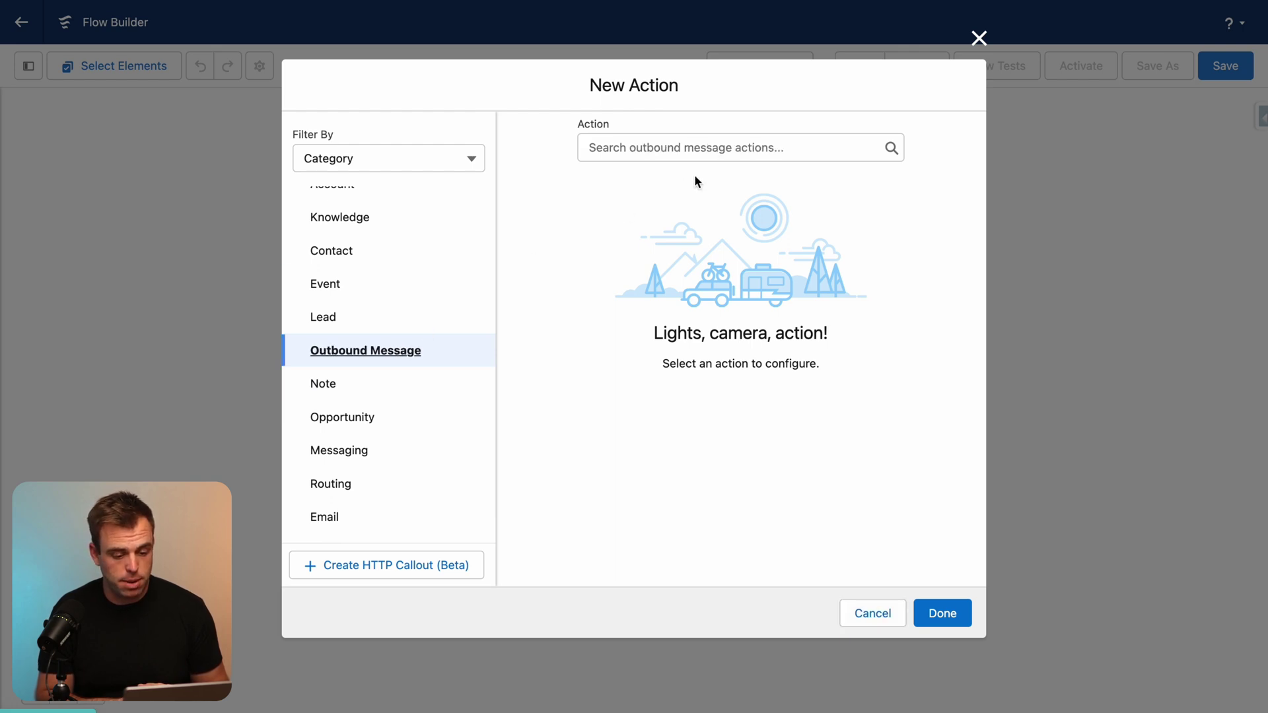
- Choose New Lead Info, label the action 'Send Lead Data to Zapier', and save the flow
{"action": "left_click", "coordinate": [684, 155]}
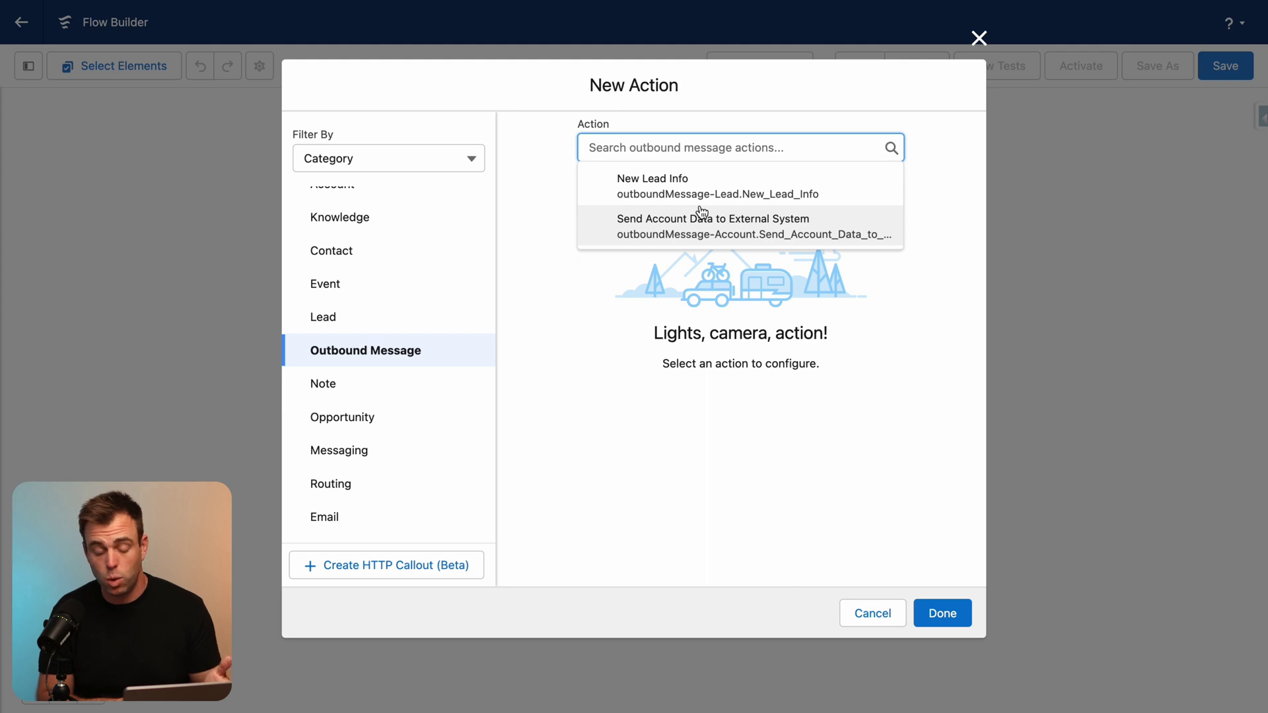
{"action": "left_click", "coordinate": [842, 198]}
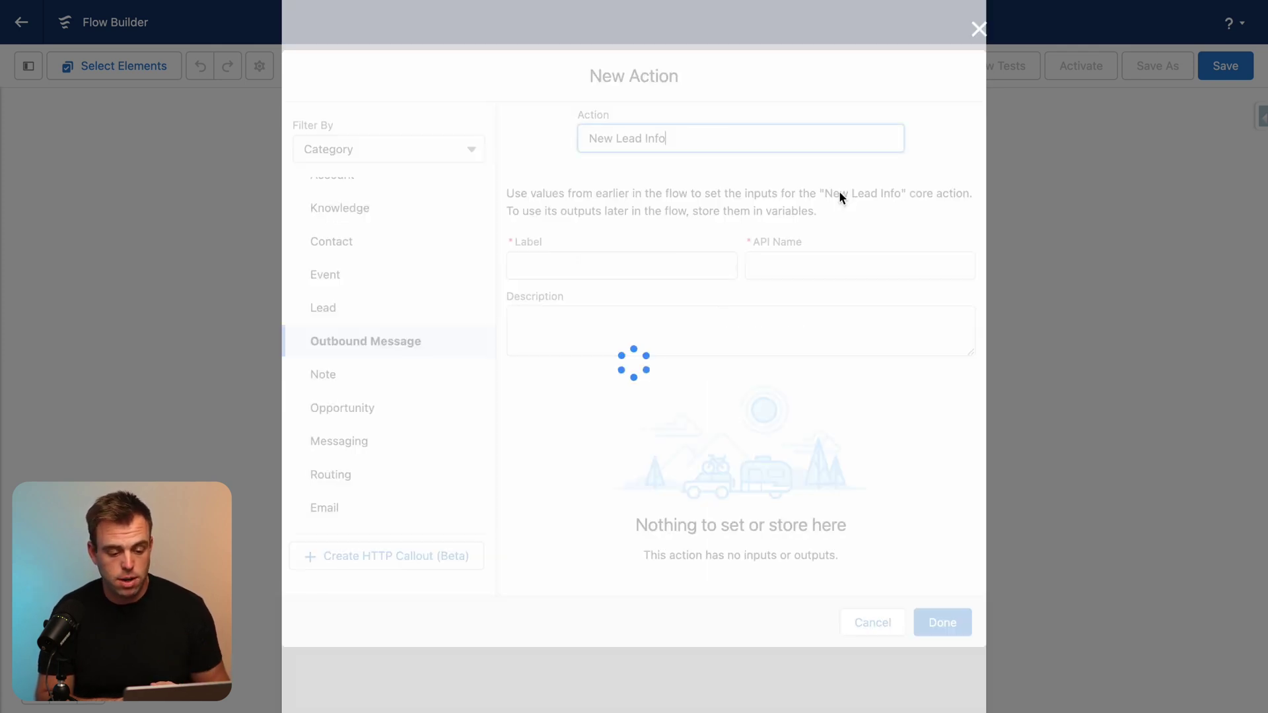
{"action": "left_click", "coordinate": [652, 262]}
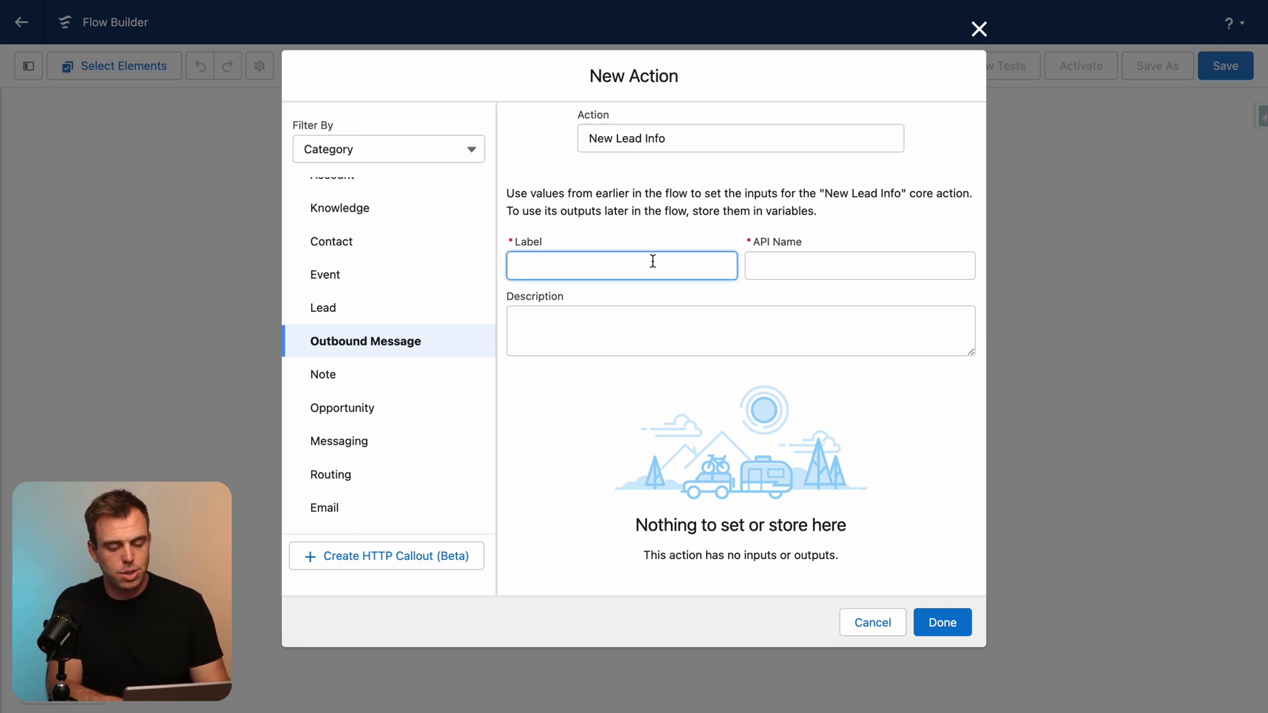
{"action": "type", "text": "Send"}
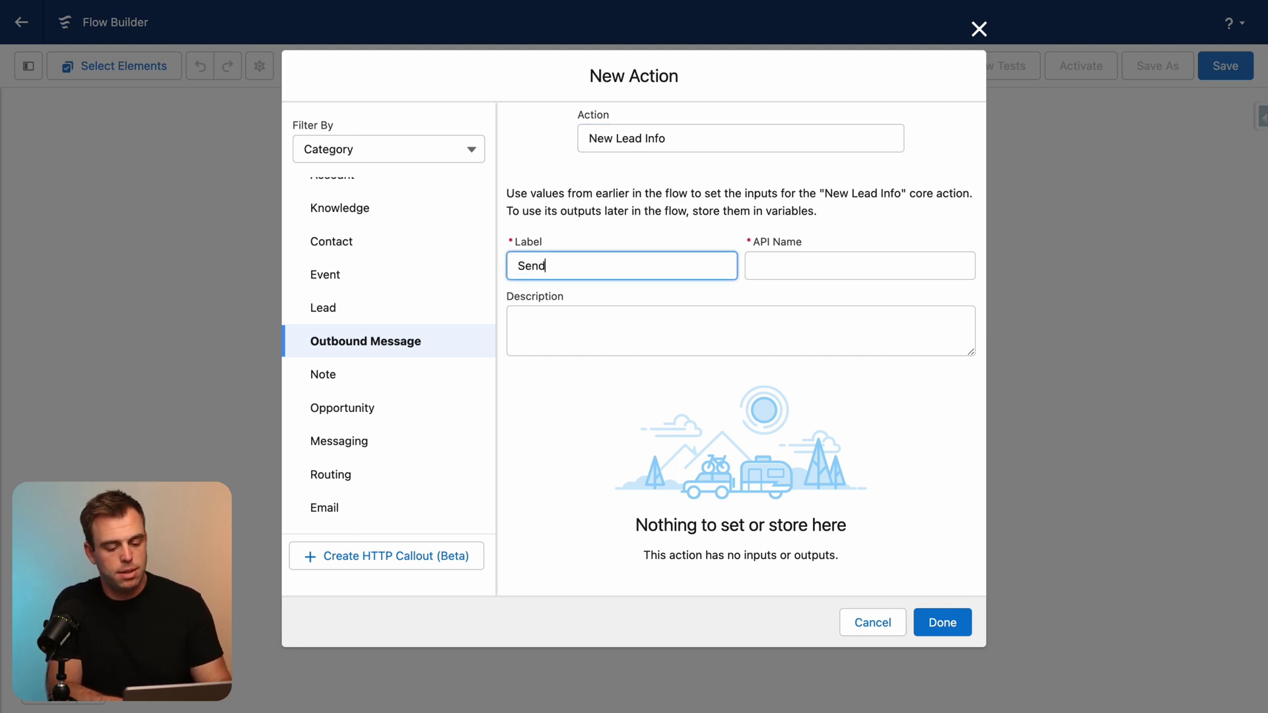
{"action": "type", "text": " Lead Data to Zapier"}
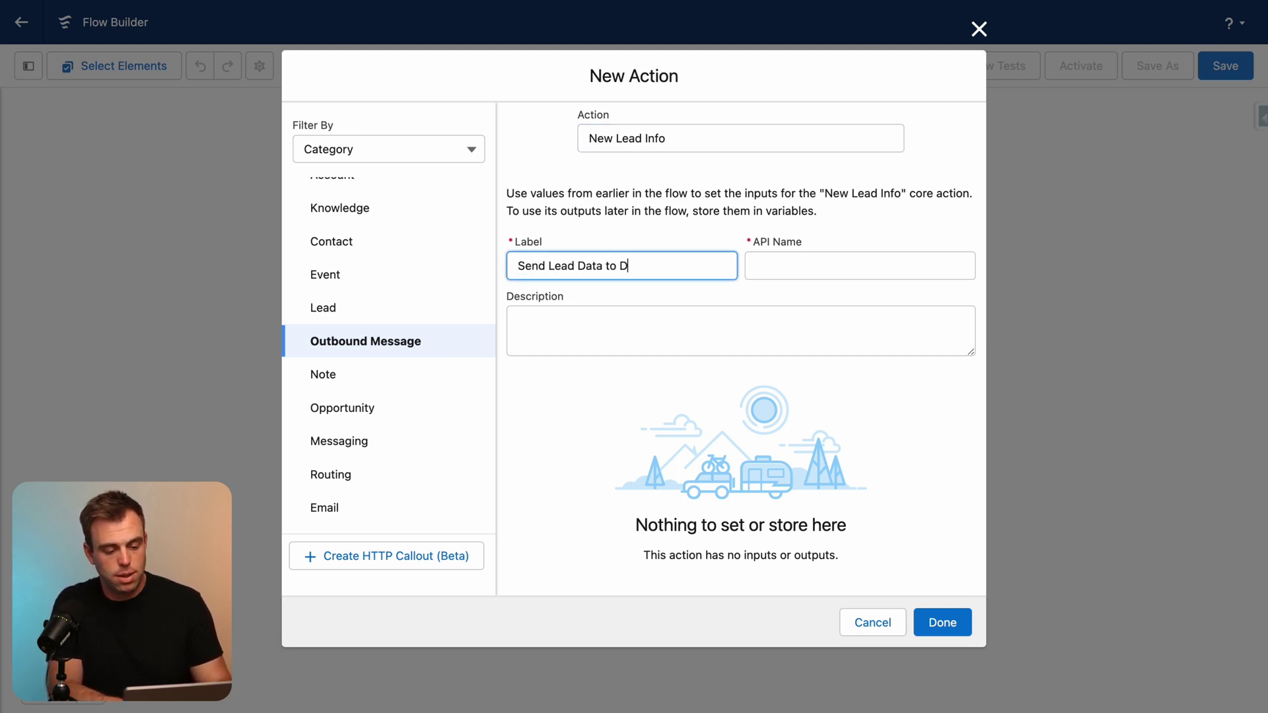
{"action": "left_click", "coordinate": [943, 623]}
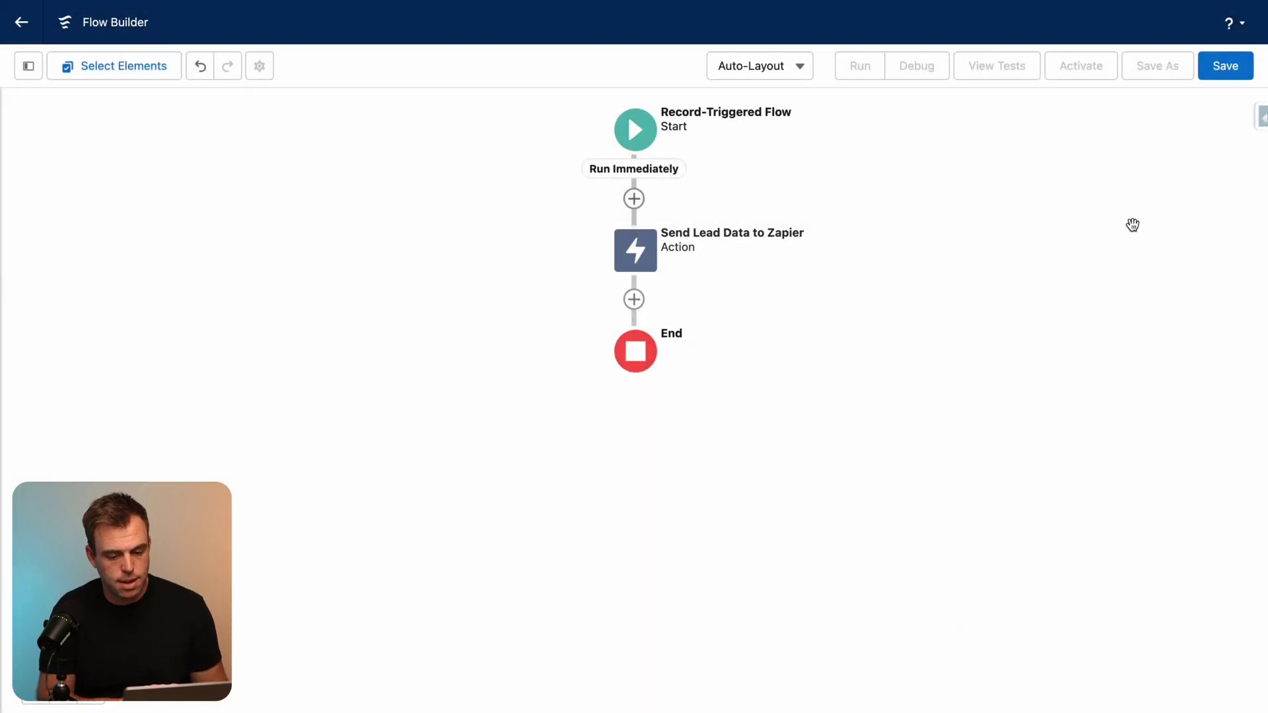
{"action": "left_click", "coordinate": [1238, 74]}
- Save the flow as 'Lead - Send Lead Data to Zapier on Creation' and activate it
{"action": "type", "text": "Lead - Send Lead Data to Zapier on Creation"}
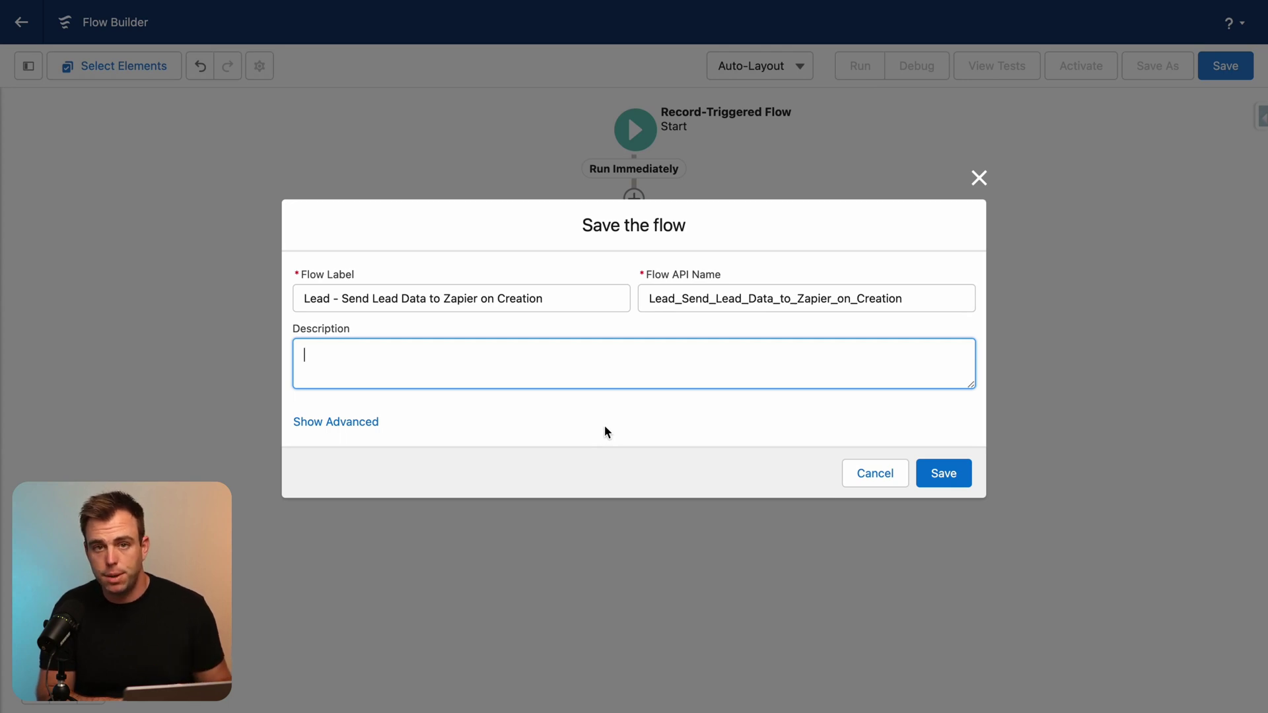
{"action": "left_click", "coordinate": [944, 473]}
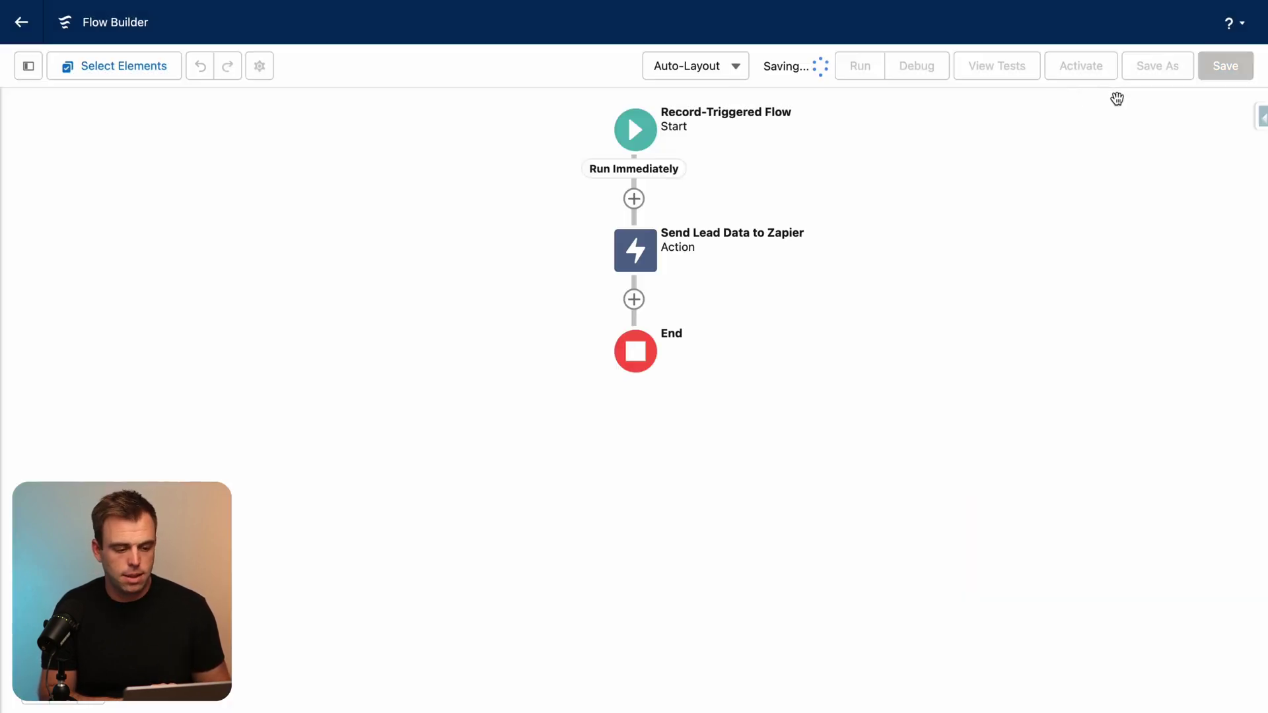
{"action": "left_click", "coordinate": [1088, 71]}
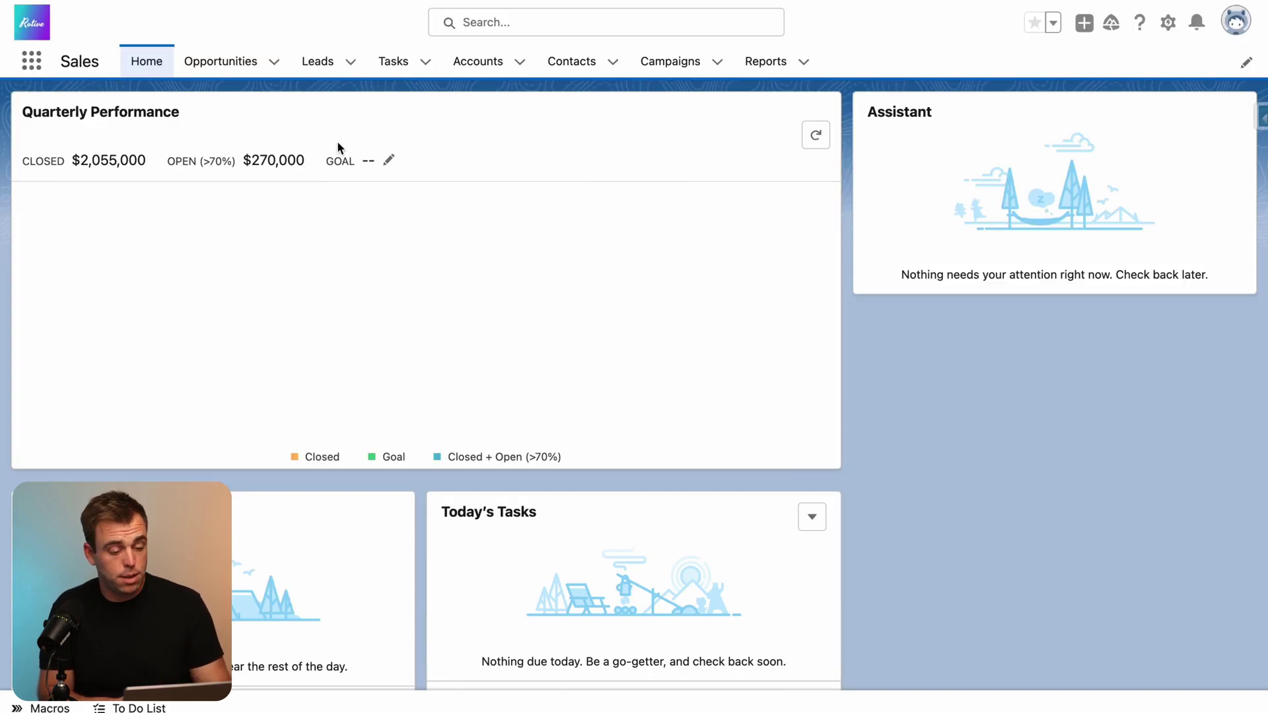
- Start a new lead and enter the test first name, last name and email
{"action": "left_click", "coordinate": [353, 62]}
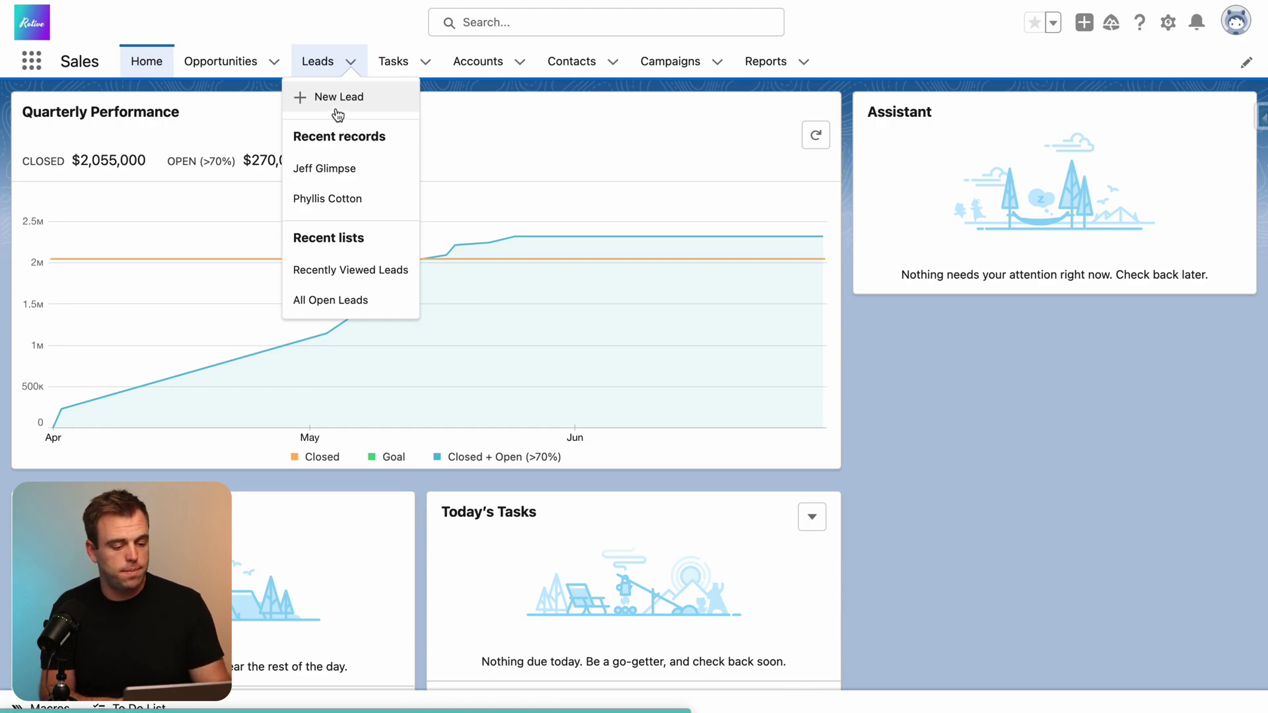
{"action": "left_click", "coordinate": [337, 103]}
{"action": "left_click", "coordinate": [359, 303]}
{"action": "type", "text": "Mister"}
{"action": "key", "text": "Tab"}
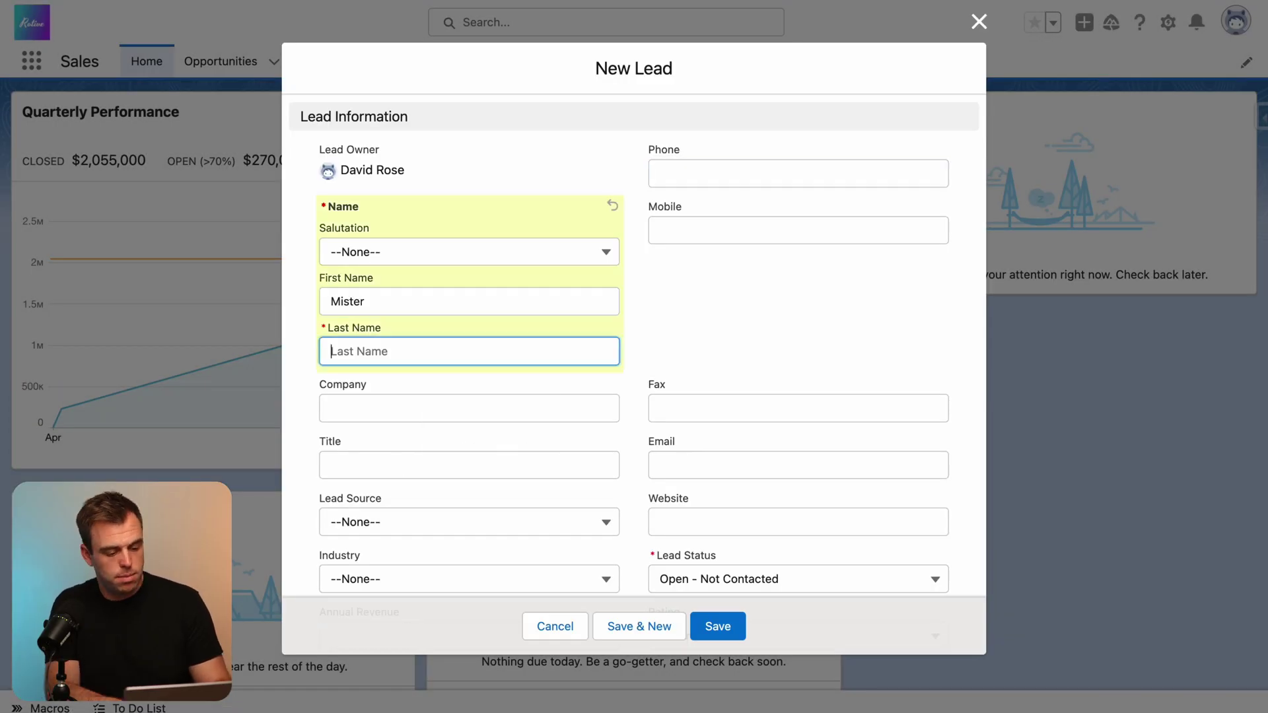
{"action": "type", "text": "Test"}
{"action": "left_click", "coordinate": [729, 470]}
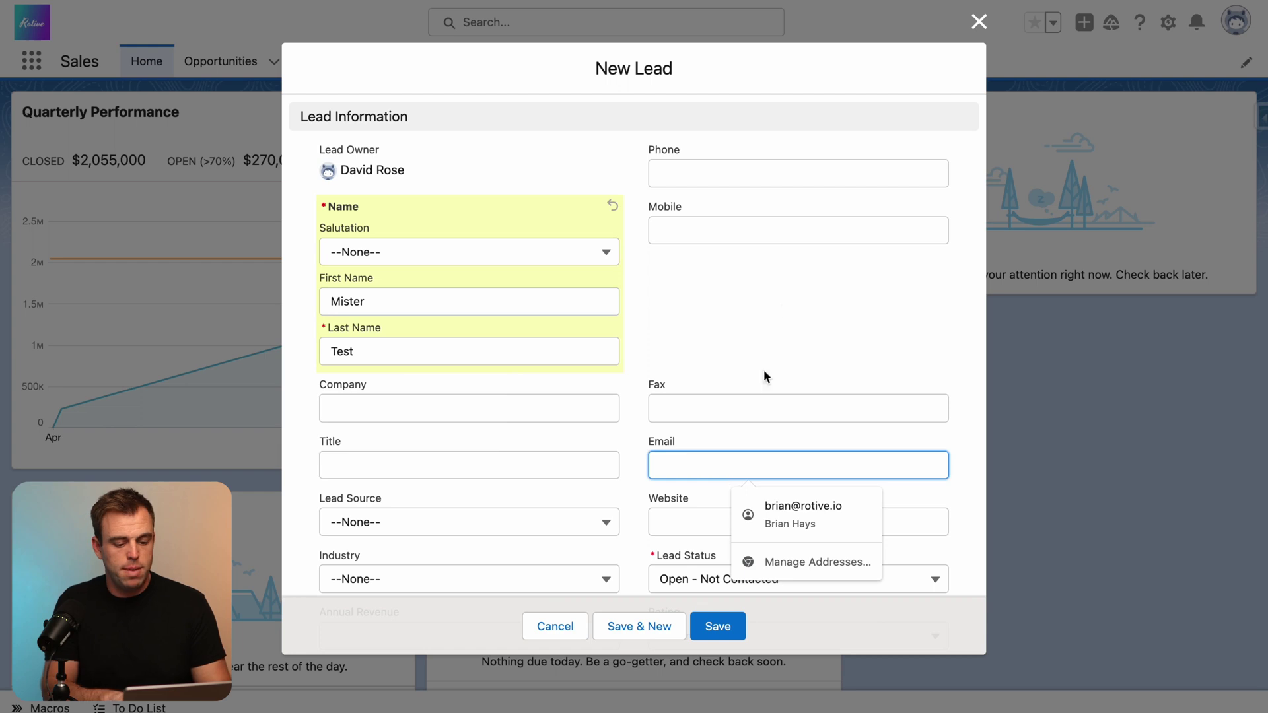
{"action": "type", "text": "Test@test.com"}
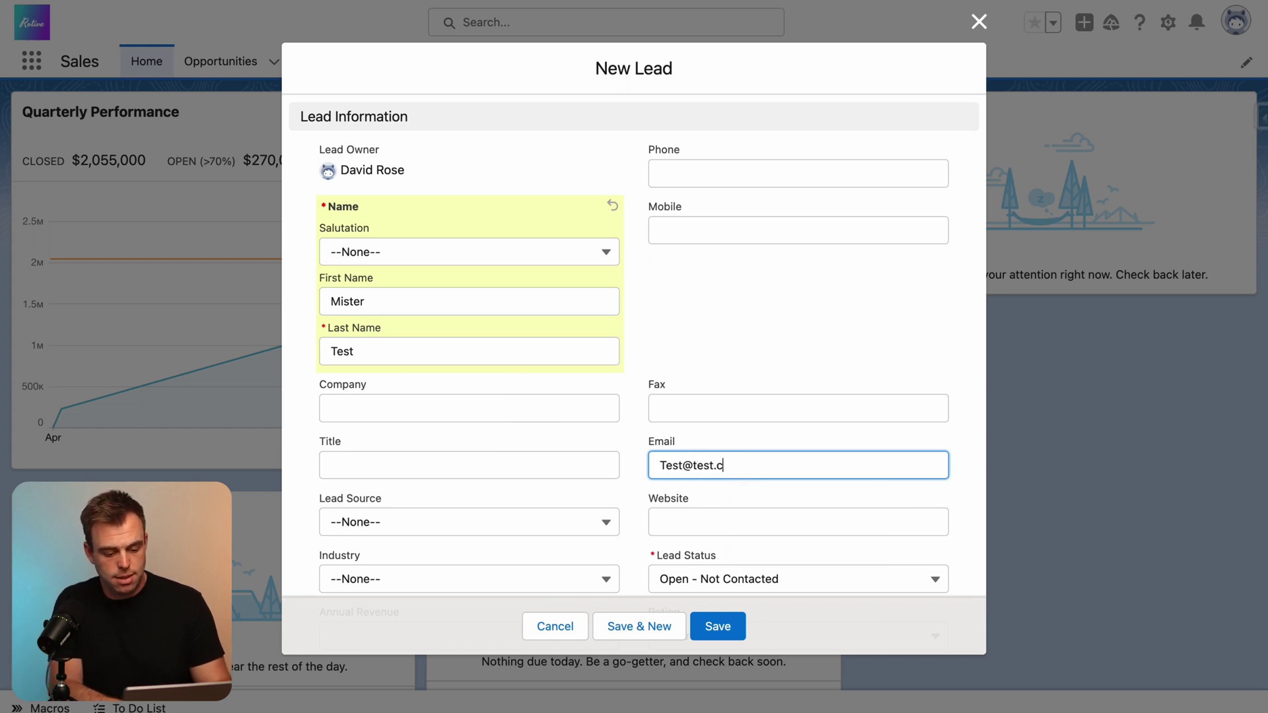
- Add the required phone number and save the test lead
{"action": "left_click", "coordinate": [718, 626]}
{"action": "left_click", "coordinate": [684, 173]}
{"action": "type", "text": "555"}
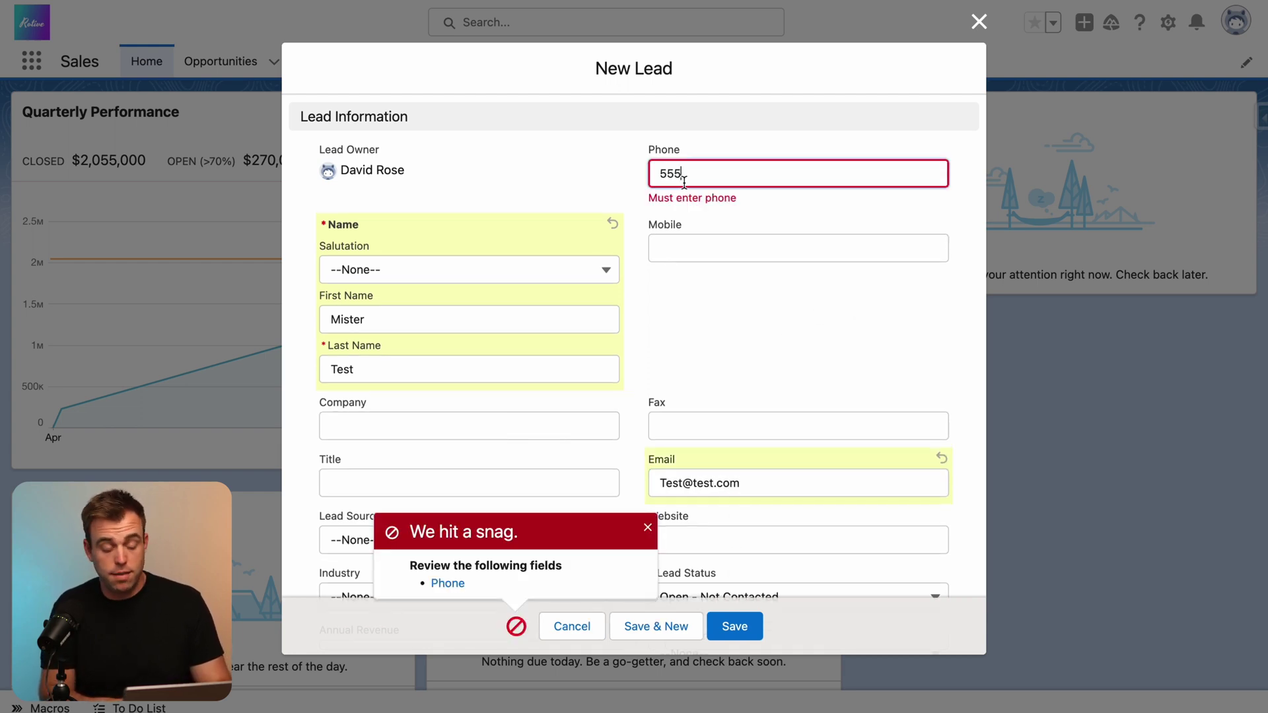
{"action": "type", "text": " 555 555"}
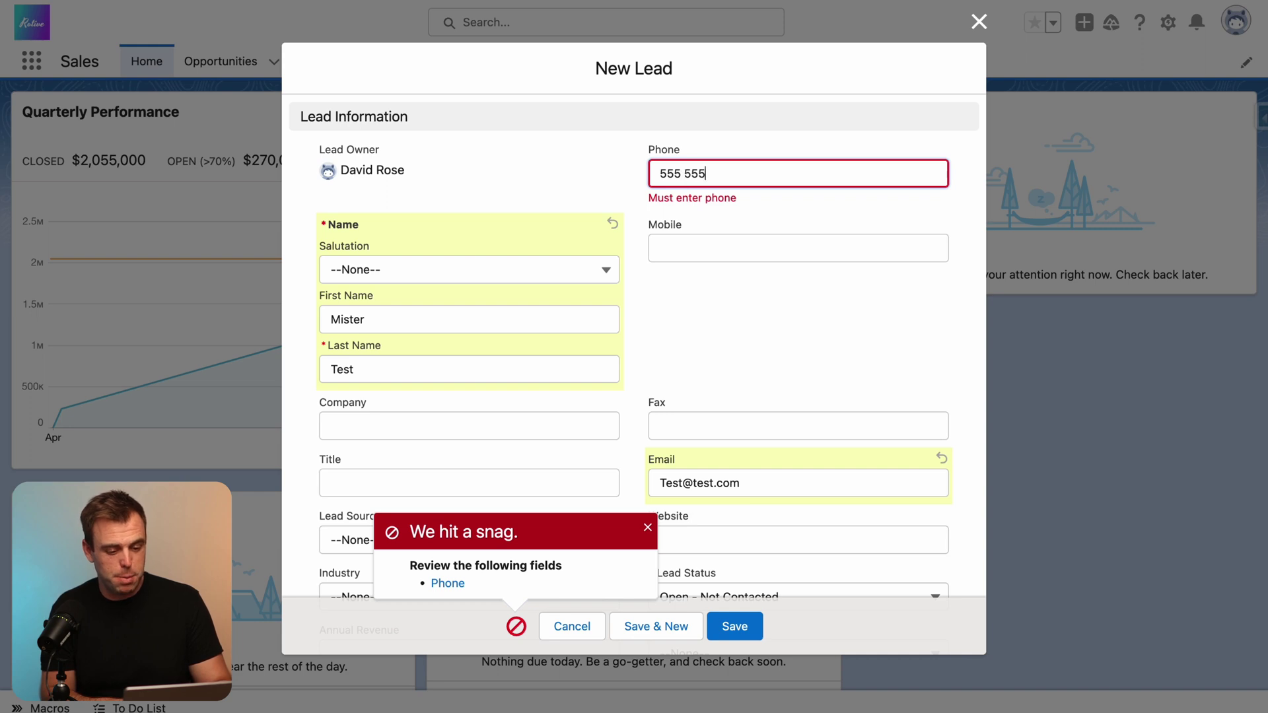
{"action": "type", "text": "5"}
{"action": "key", "text": "Return"}
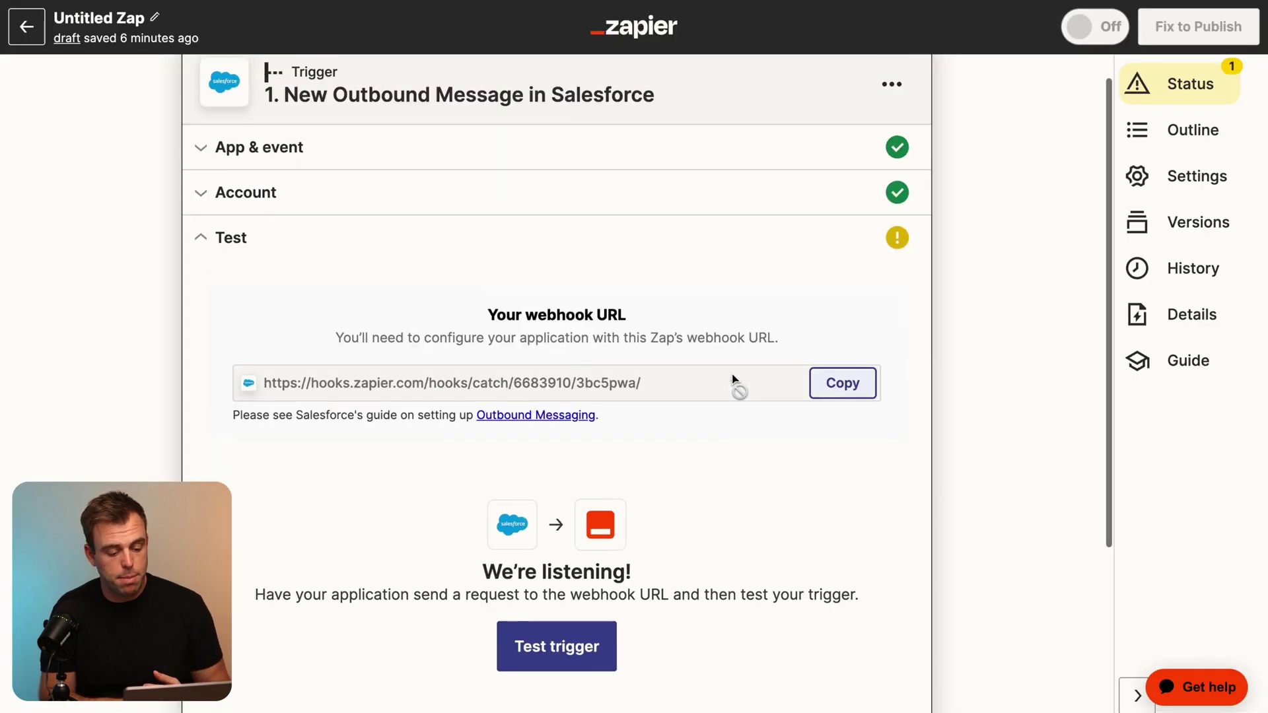
- Run the Zapier trigger test to fetch the Salesforce outbound message
{"action": "scroll", "coordinate": [733, 385], "scroll_direction": "down", "scroll_amount": 2}
{"action": "left_click", "coordinate": [580, 572]}
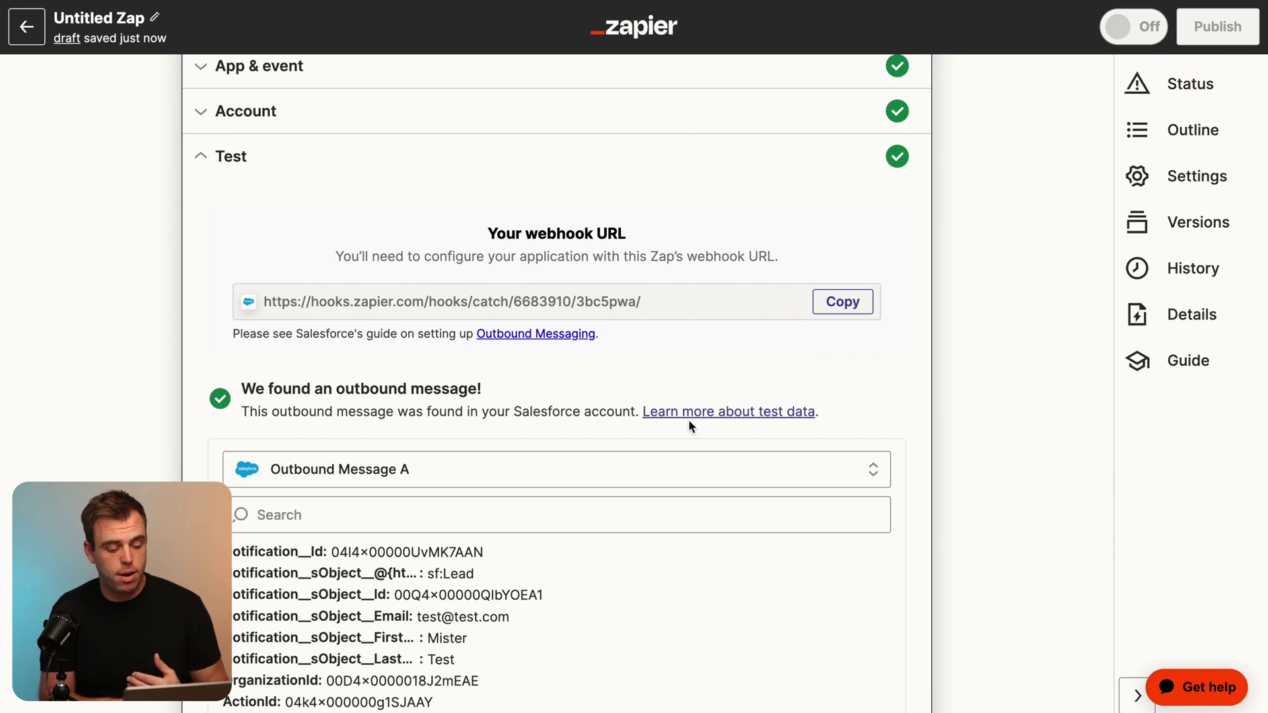
{"action": "scroll", "coordinate": [452, 430], "scroll_direction": "down", "scroll_amount": 3}
{"action": "scroll", "coordinate": [452, 430], "scroll_direction": "down", "scroll_amount": 1}
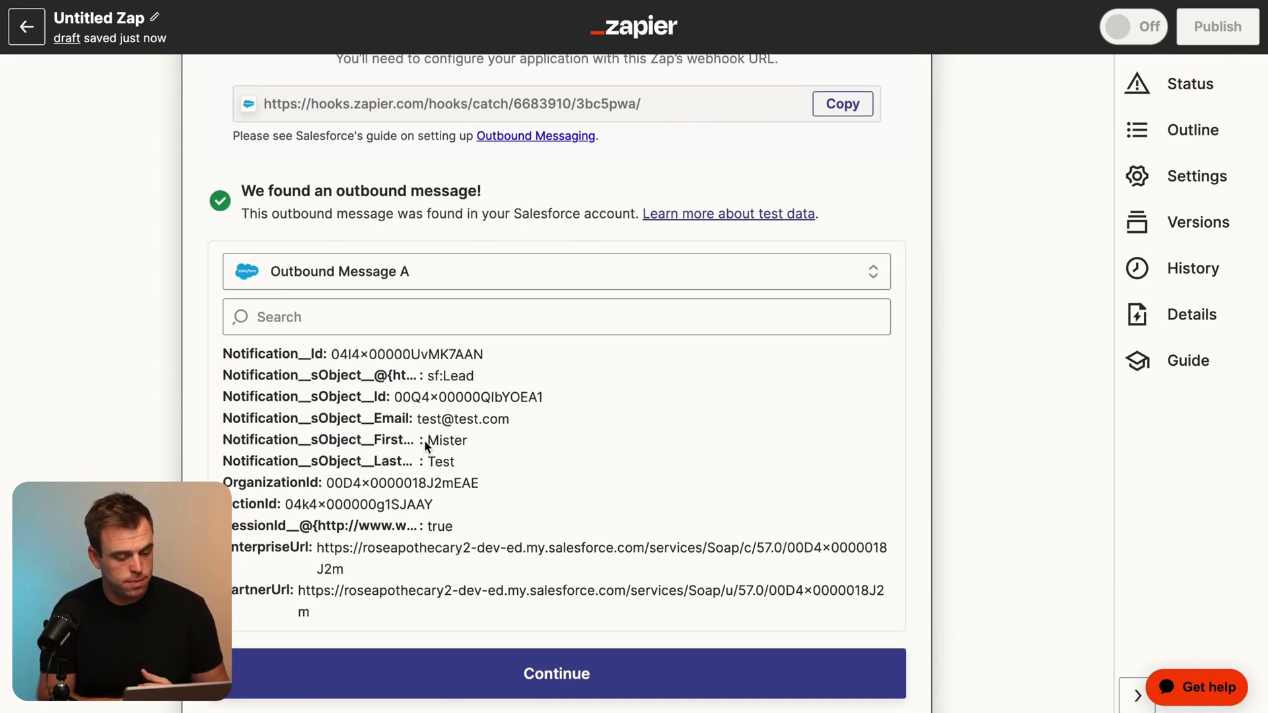
- Highlight the notification id, lead Id, email, and first and last name values
{"action": "left_click_drag", "start_coordinate": [331, 354], "coordinate": [559, 364]}
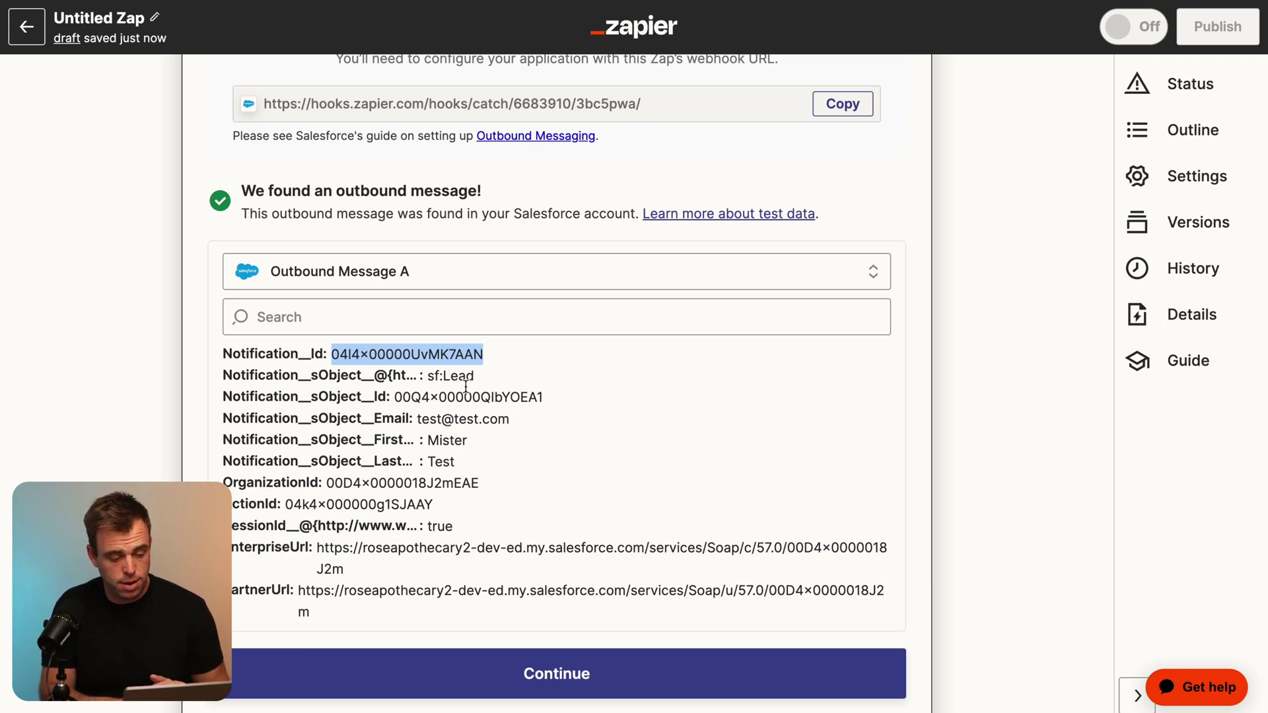
{"action": "left_click_drag", "start_coordinate": [395, 396], "coordinate": [584, 395]}
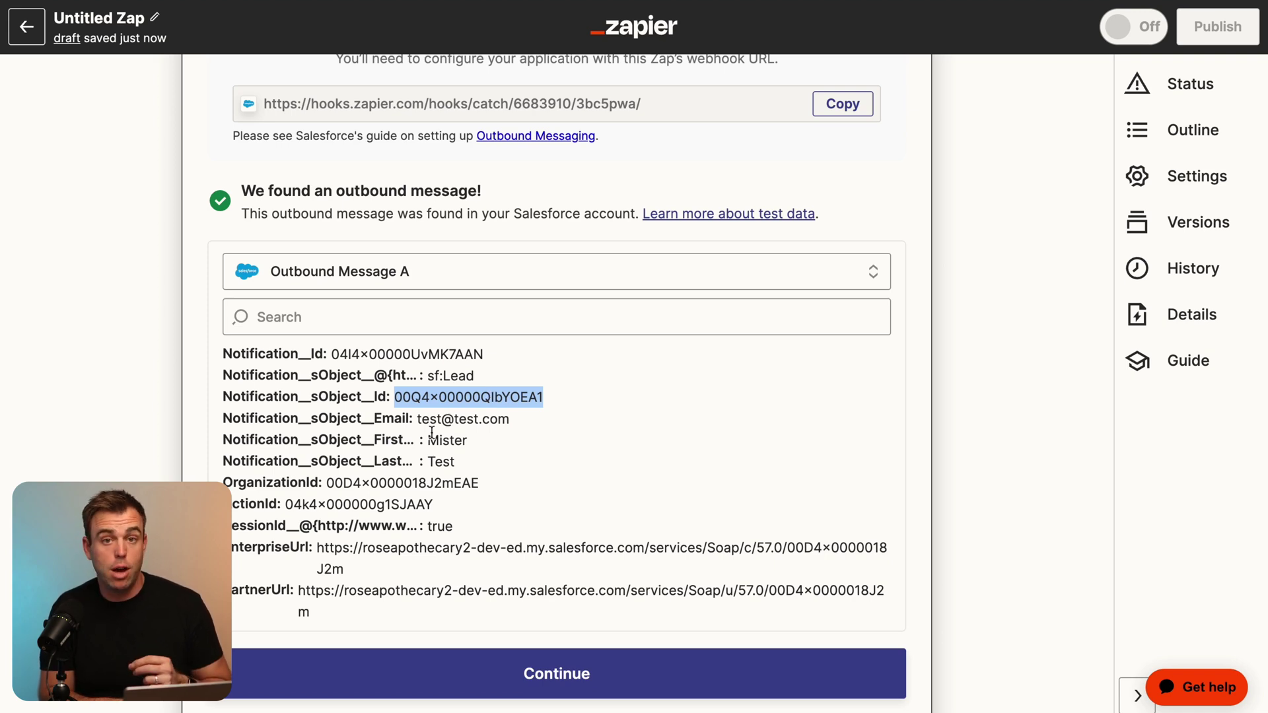
{"action": "left_click_drag", "start_coordinate": [421, 420], "coordinate": [588, 416]}
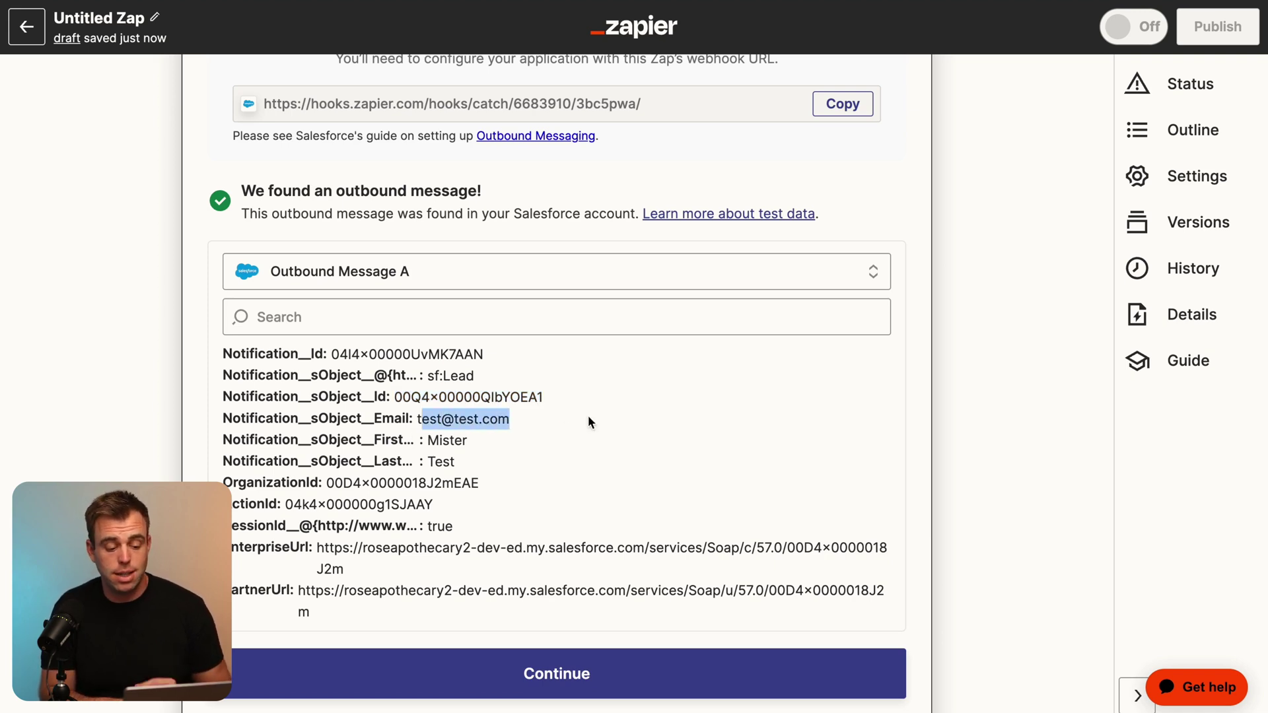
{"action": "double_click", "coordinate": [442, 462]}
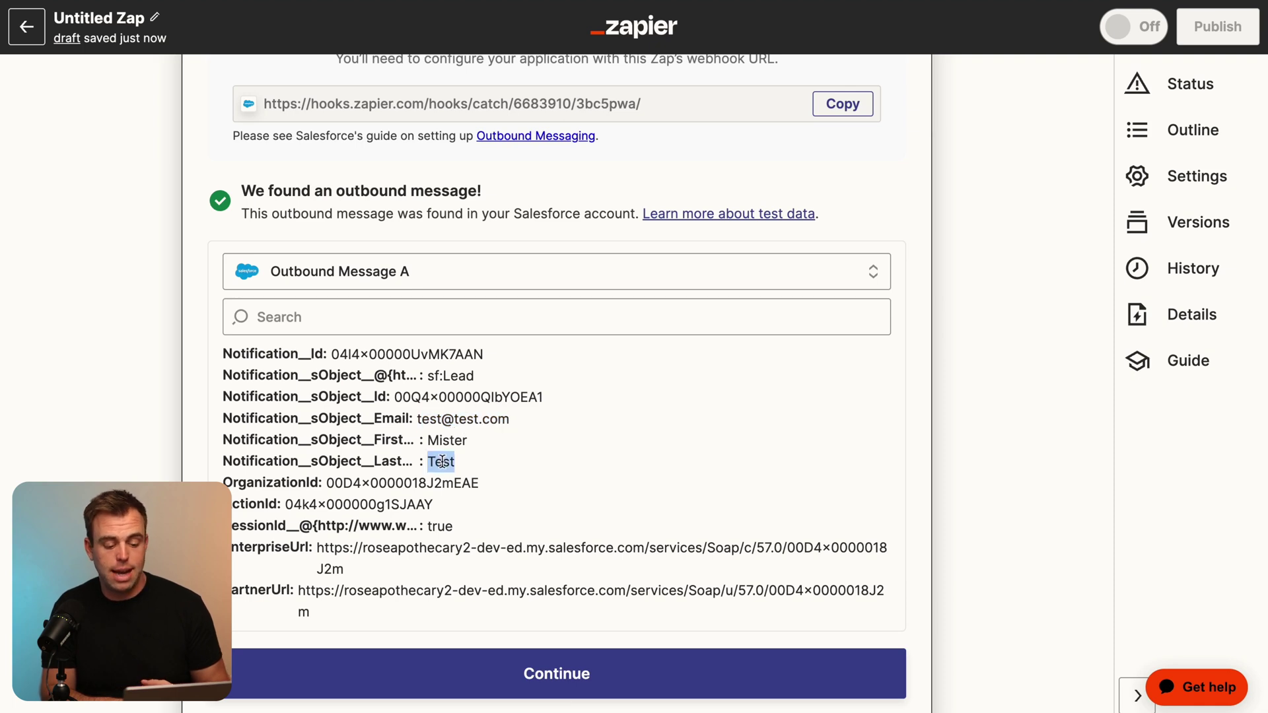
{"action": "left_click_drag", "start_coordinate": [466, 462], "coordinate": [267, 434]}
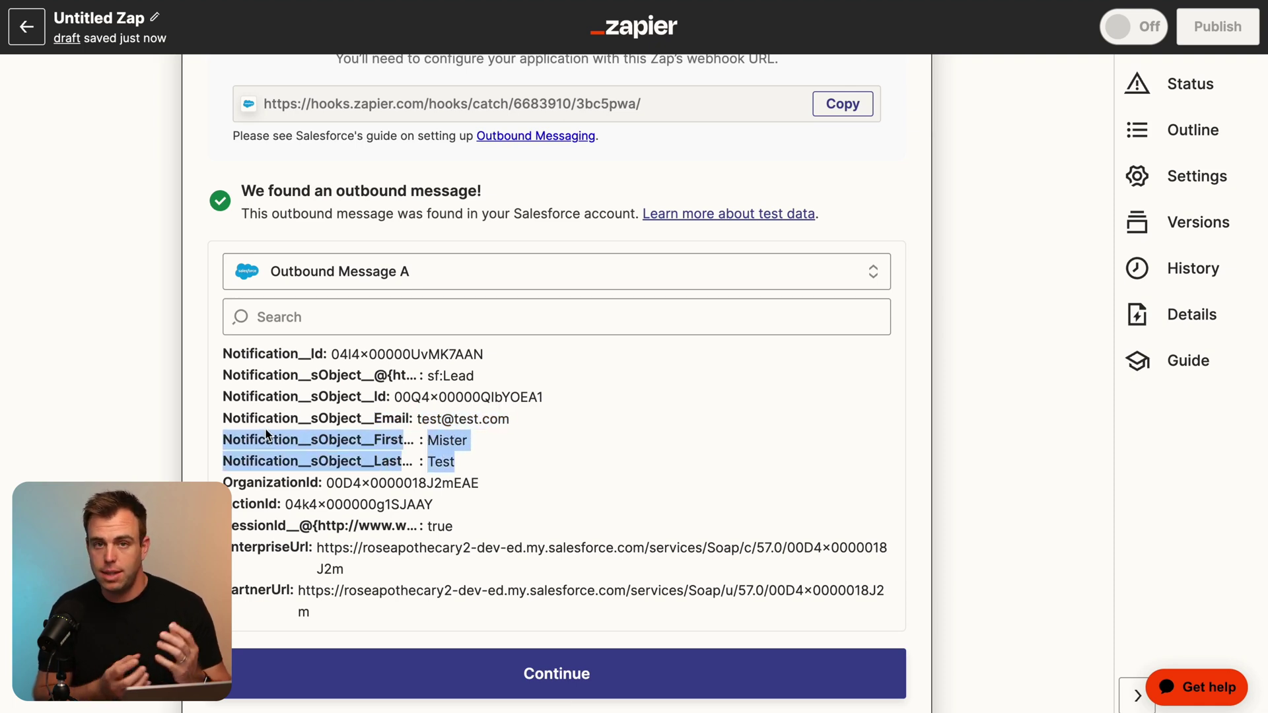